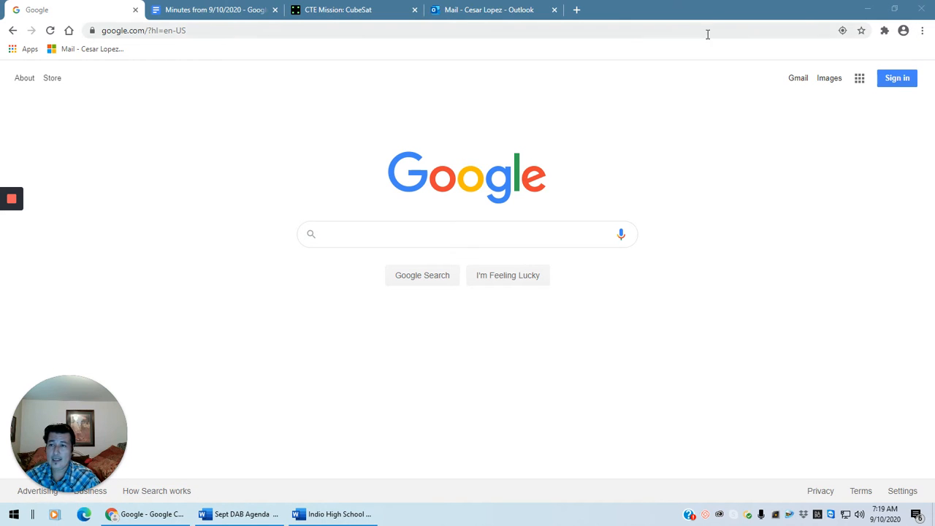
Open Gmail and sign in to the Desert Mastergardeners account with the account password.
{"action": "left_click", "coordinate": [422, 30]}
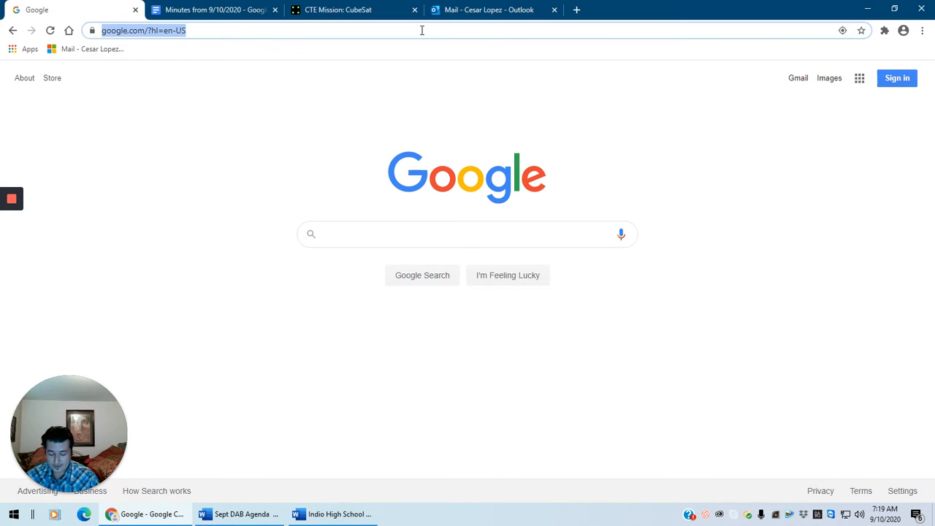
{"action": "type", "text": "mail"}
{"action": "key", "text": "Return"}
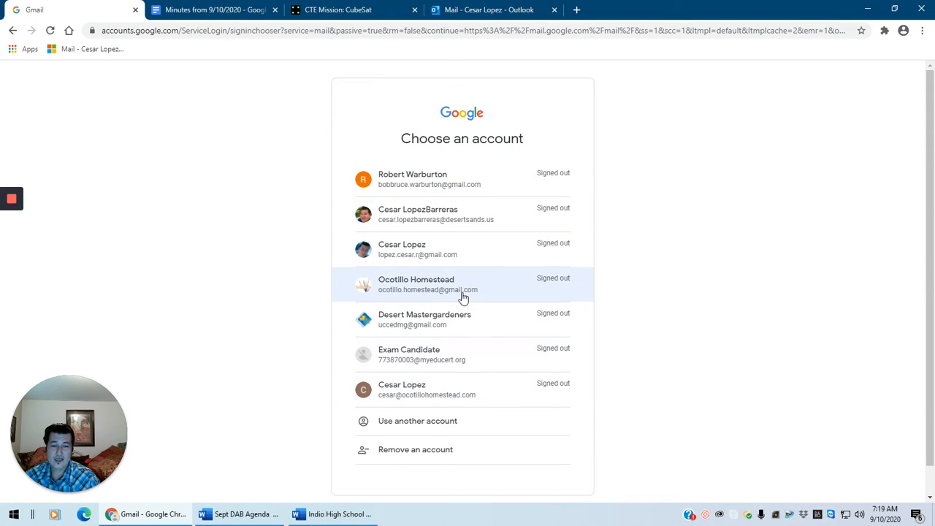
{"action": "left_click", "coordinate": [447, 325]}
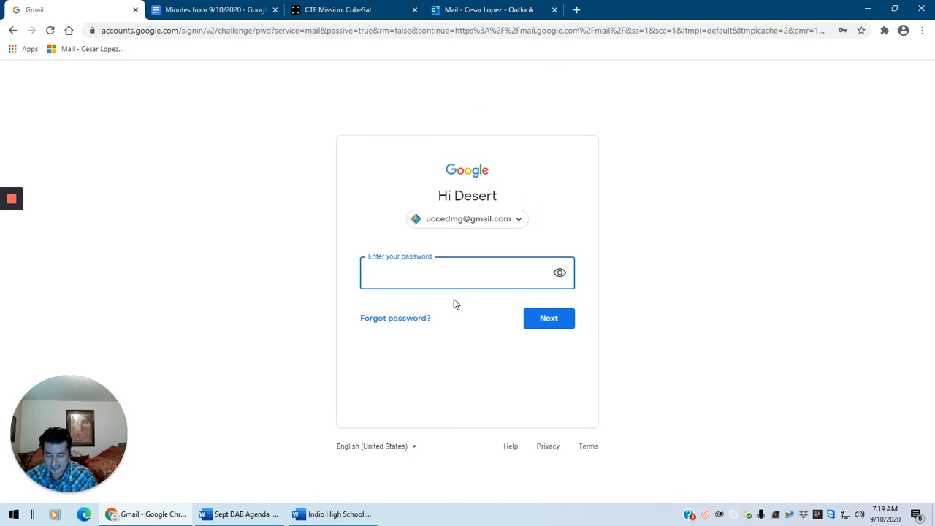
{"action": "type", "text": "••"}
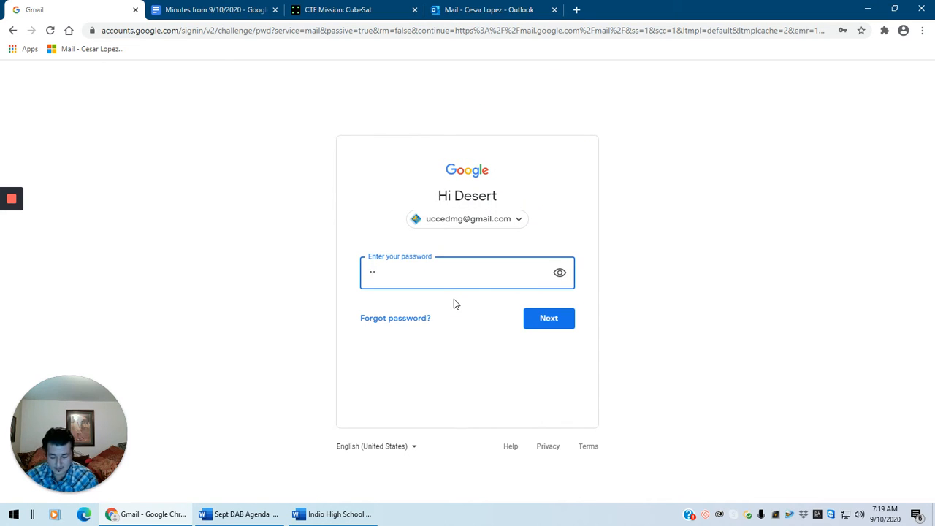
{"action": "type", "text": "••••••"}
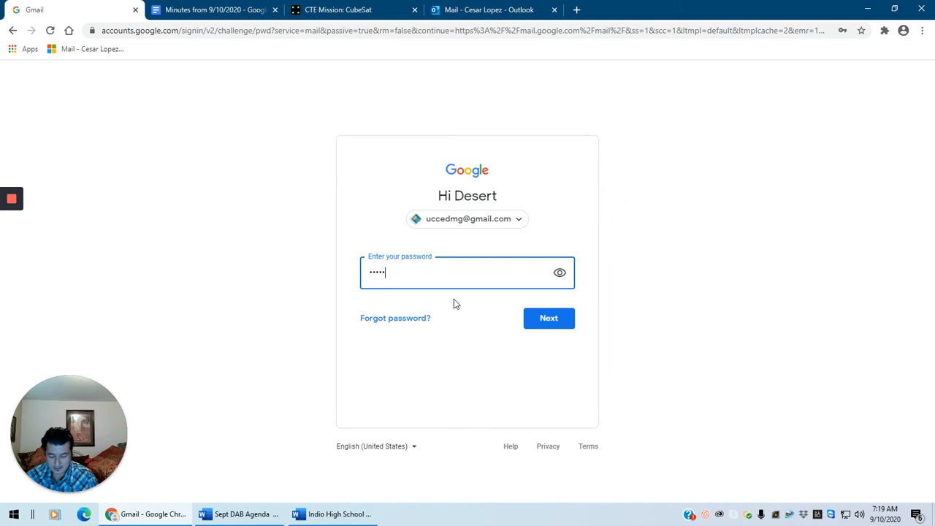
{"action": "type", "text": "••"}
{"action": "key", "text": "Return"}
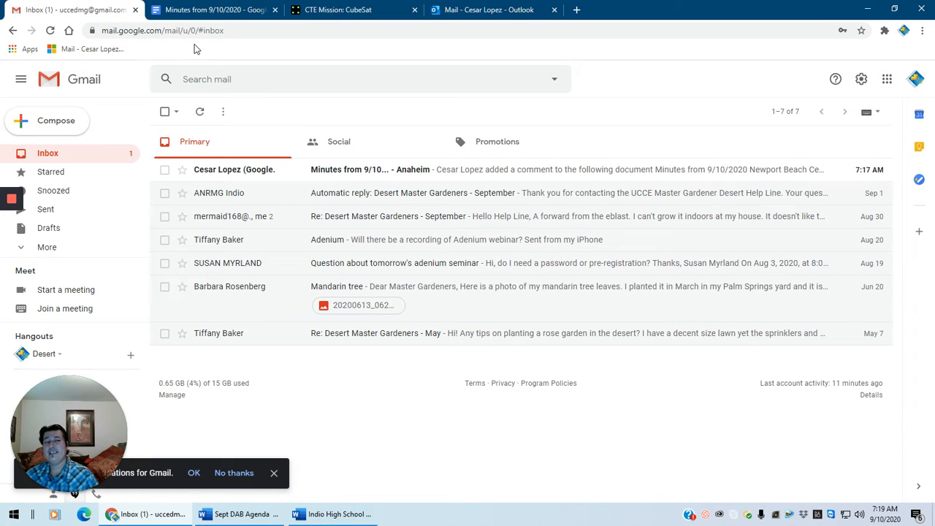
Go to the Google Docs home page and create a new blank document.
{"action": "left_click", "coordinate": [181, 32]}
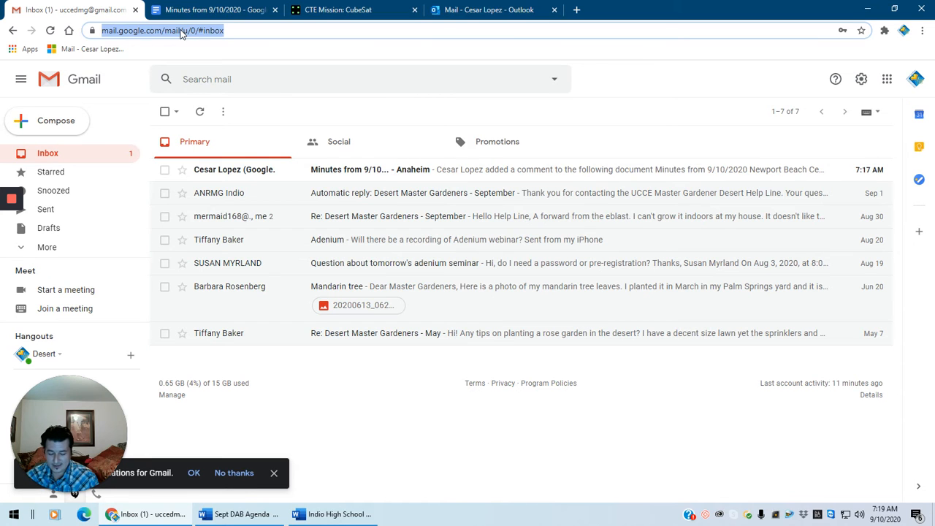
{"action": "type", "text": "doc"}
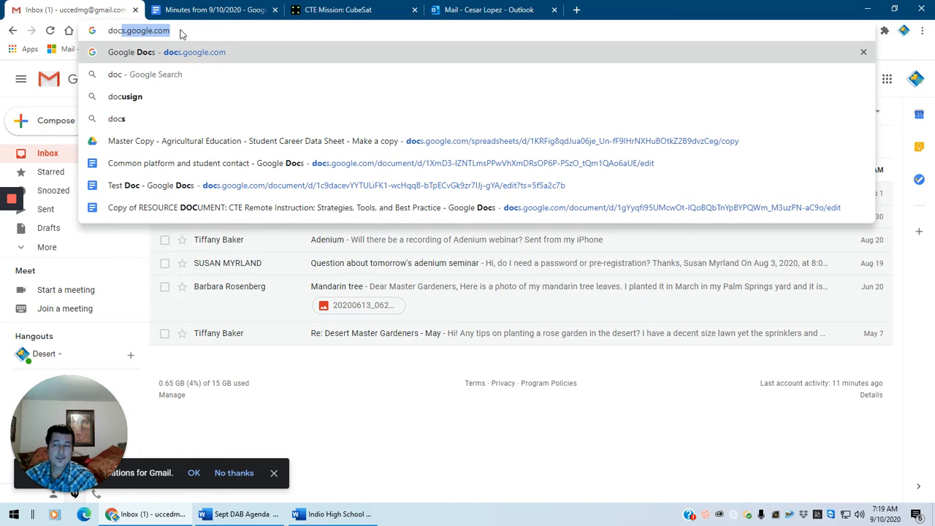
{"action": "key", "text": "Return"}
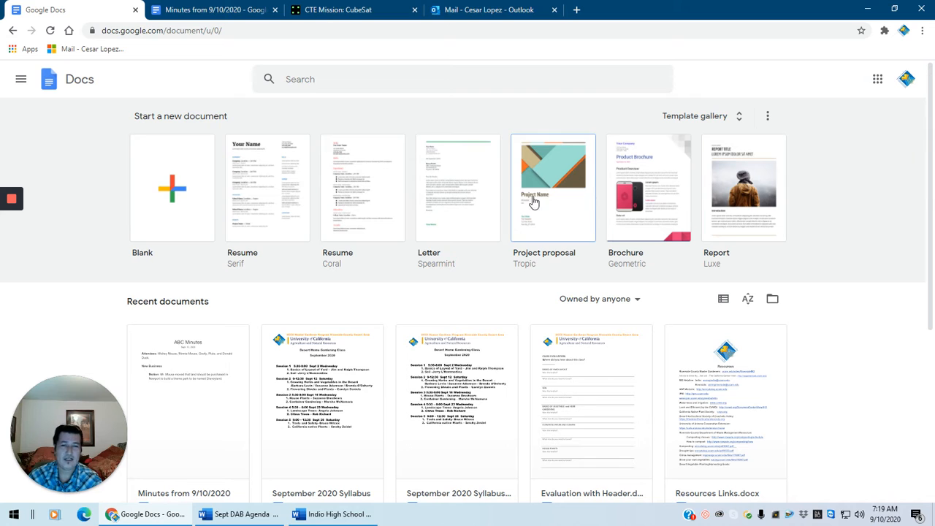
{"action": "left_click", "coordinate": [164, 197]}
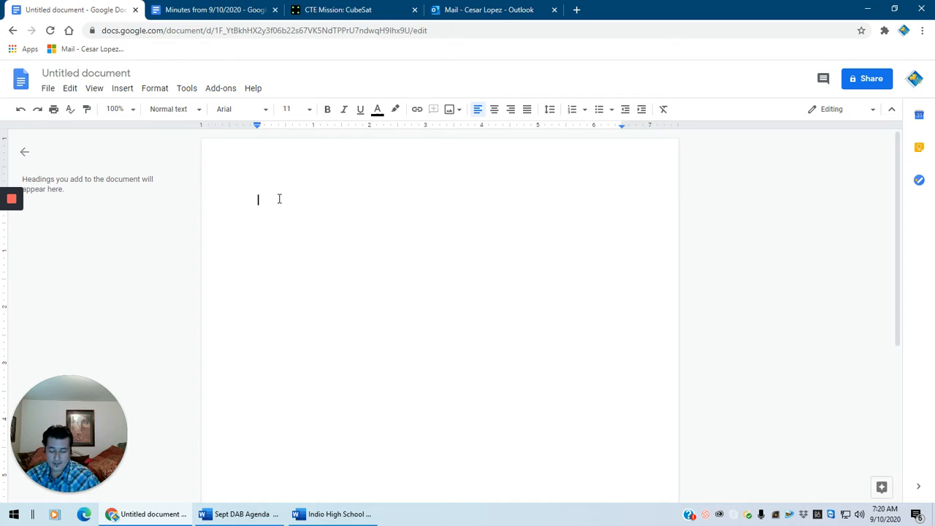
{"action": "type", "text": "mjks"}
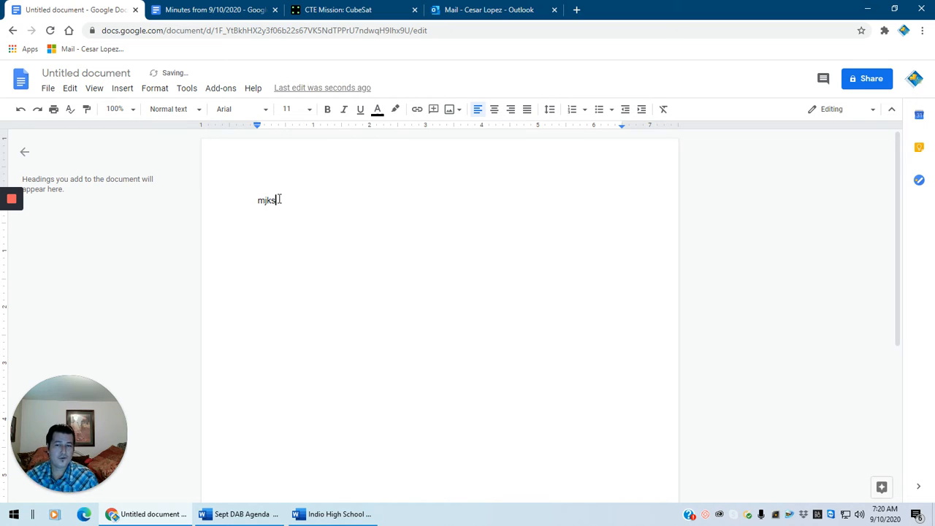
{"action": "key", "text": "BackSpace"}
{"action": "key", "text": "BackSpace"}
{"action": "key", "text": "BackSpace"}
{"action": "key", "text": "BackSpace"}
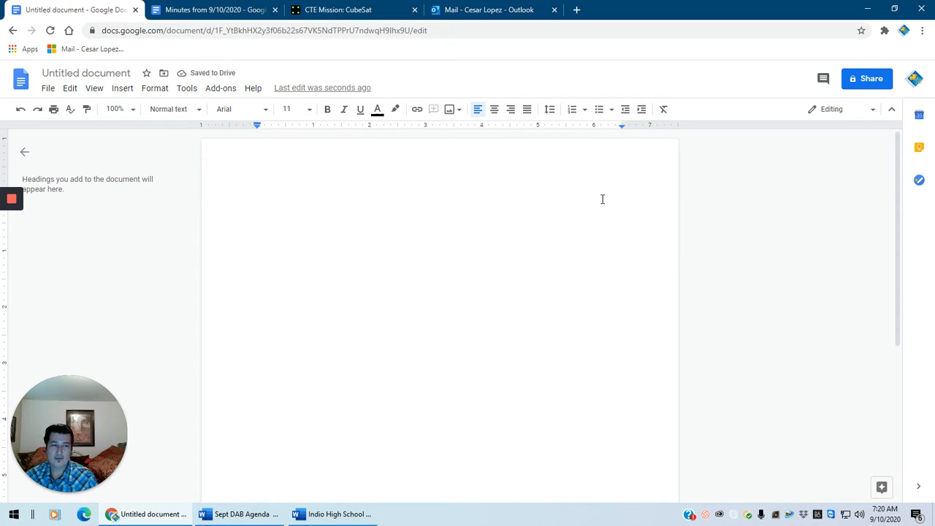
Close the untitled document and delete "to be named Disneyland" from the motion in the 9/10/2020 minutes, ending the sentence after "theme park".
{"action": "left_click", "coordinate": [134, 10]}
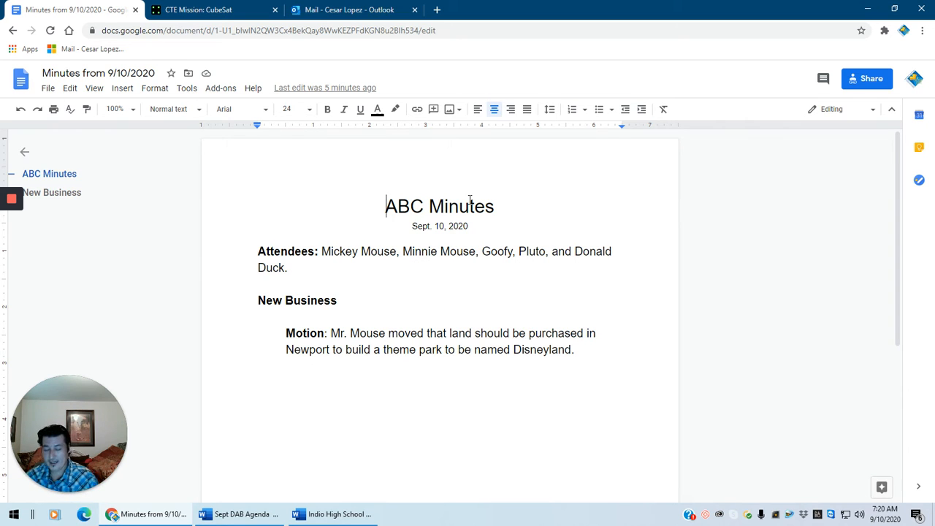
{"action": "left_click", "coordinate": [572, 350]}
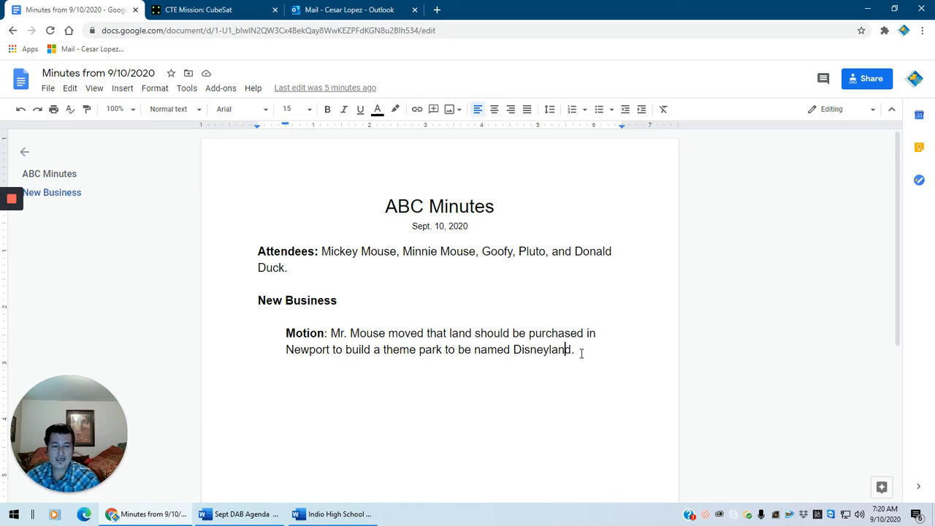
{"action": "key", "text": "BackSpace"}
{"action": "key", "text": "BackSpace"}
{"action": "key", "text": "BackSpace"}
{"action": "key", "text": "BackSpace"}
{"action": "key", "text": "BackSpace"}
{"action": "key", "text": "BackSpace"}
{"action": "key", "text": "BackSpace"}
{"action": "key", "text": "BackSpace"}
{"action": "key", "text": "BackSpace"}
{"action": "key", "text": "BackSpace"}
{"action": "key", "text": "BackSpace"}
{"action": "key", "text": "BackSpace"}
{"action": "key", "text": "BackSpace"}
{"action": "key", "text": "BackSpace"}
{"action": "key", "text": "BackSpace"}
{"action": "key", "text": "BackSpace"}
{"action": "key", "text": "BackSpace"}
{"action": "key", "text": "BackSpace"}
{"action": "key", "text": "BackSpace"}
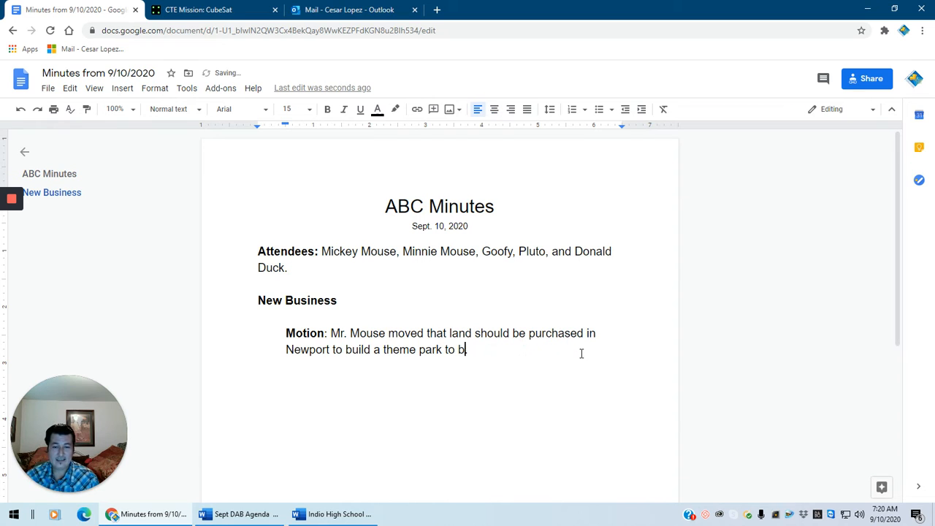
{"action": "key", "text": "BackSpace"}
{"action": "key", "text": "BackSpace"}
{"action": "key", "text": "BackSpace"}
{"action": "key", "text": "BackSpace"}
{"action": "key", "text": "BackSpace"}
{"action": "type", "text": "."}
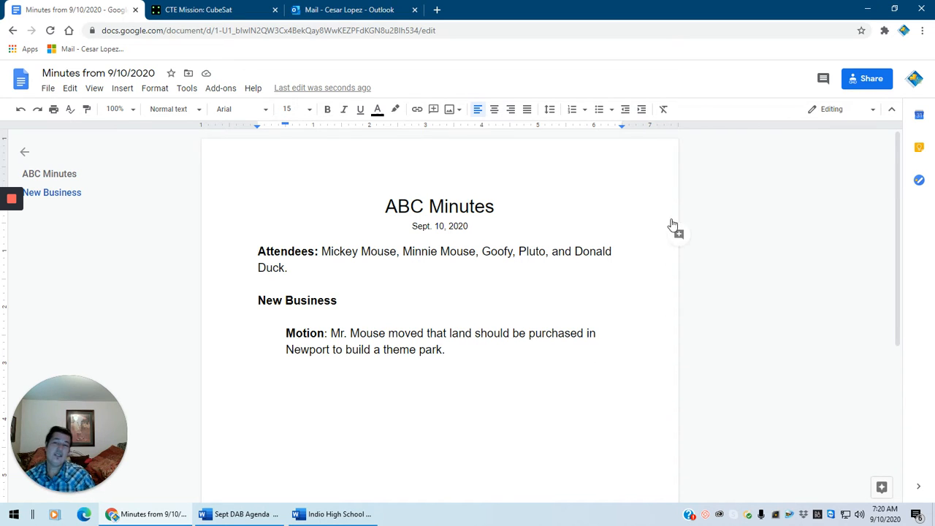
Start sharing the minutes document, adding a contact's e-mail as recipient with Editor access.
{"action": "left_click", "coordinate": [868, 80]}
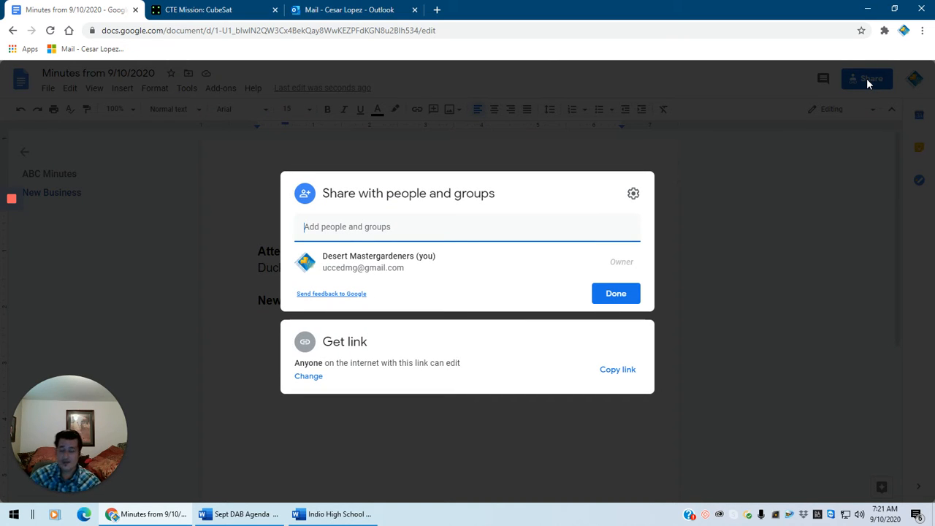
{"action": "left_click", "coordinate": [332, 233]}
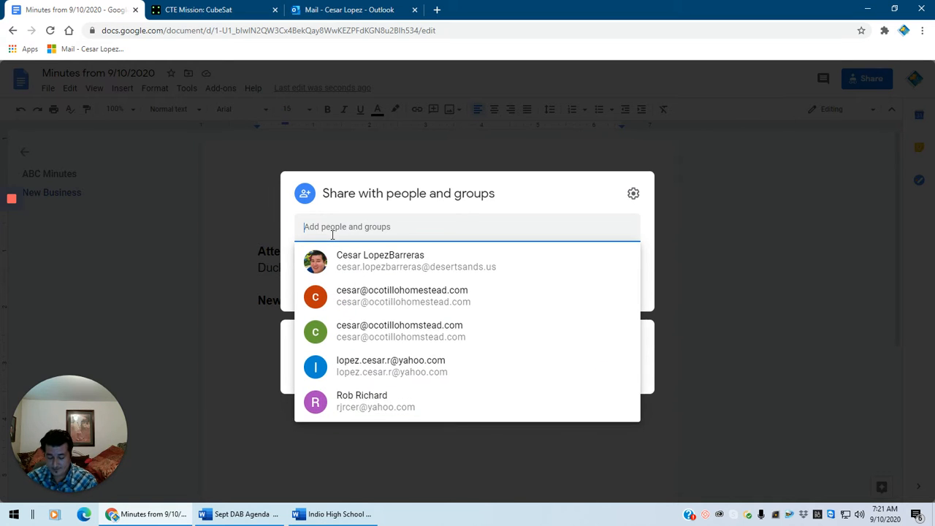
{"action": "type", "text": "cesar"}
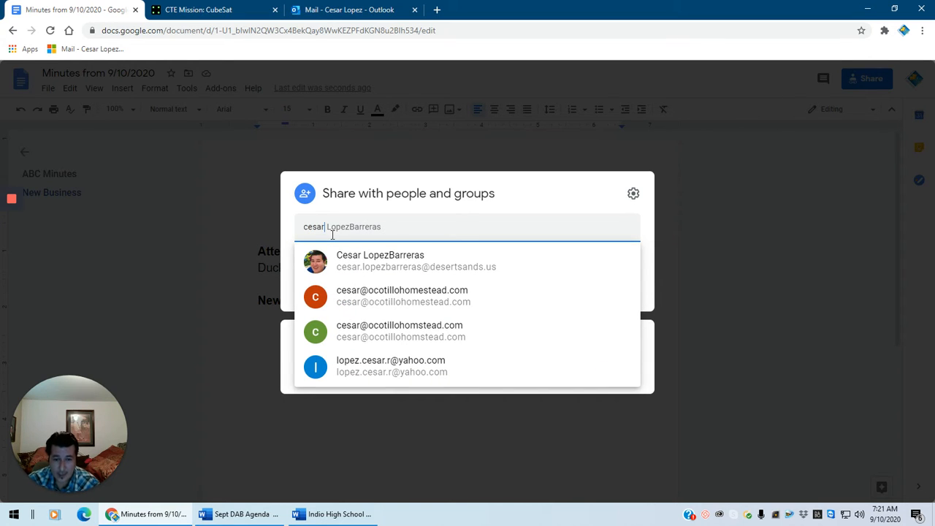
{"action": "left_click", "coordinate": [365, 302]}
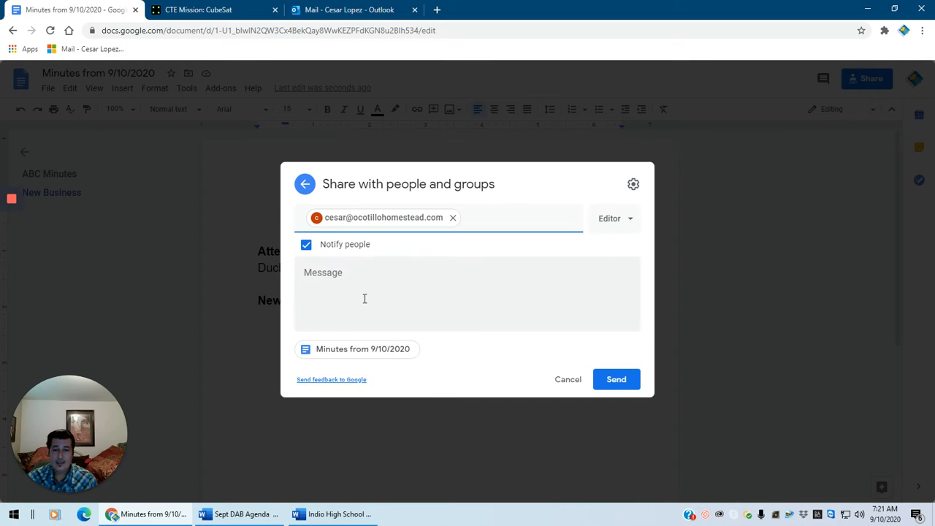
{"action": "left_click", "coordinate": [610, 222]}
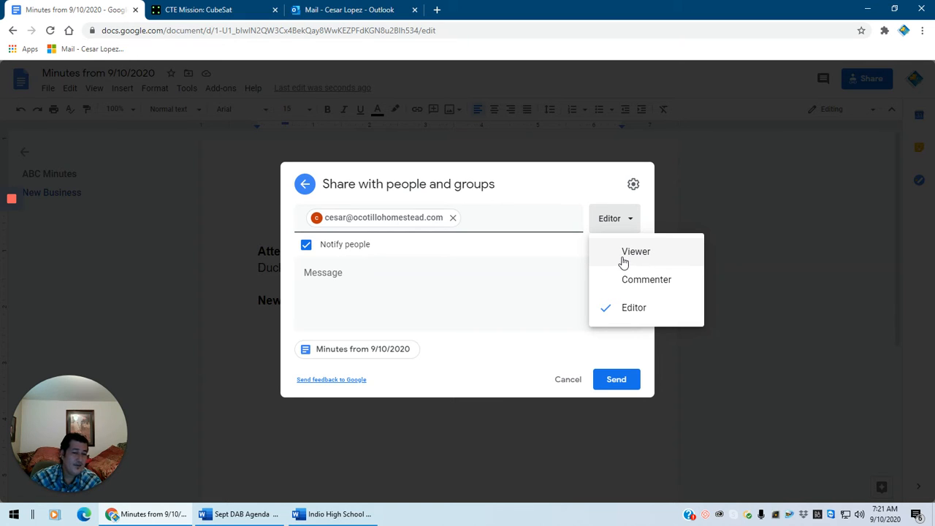
{"action": "left_click", "coordinate": [635, 308]}
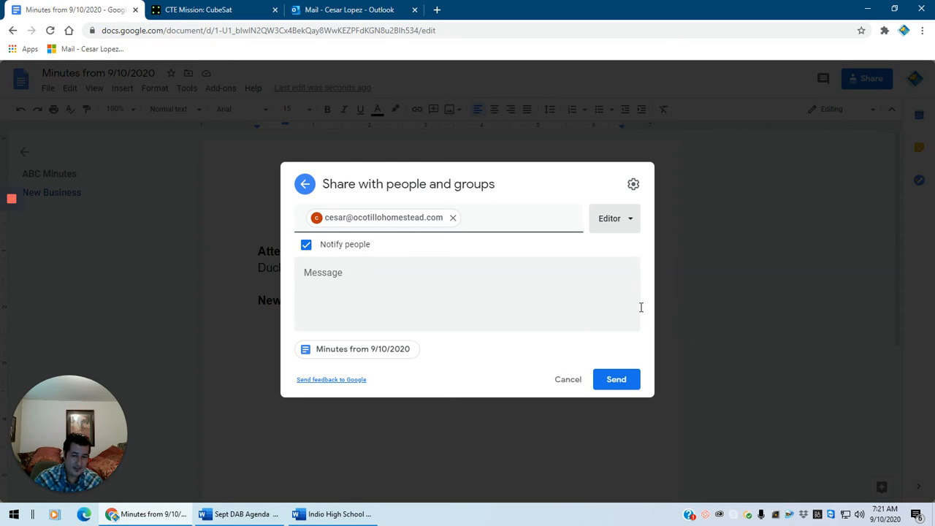
Enter "Please help me edit and make changes" as the invitation message, then leave the invitation without sending it.
{"action": "left_click", "coordinate": [548, 299]}
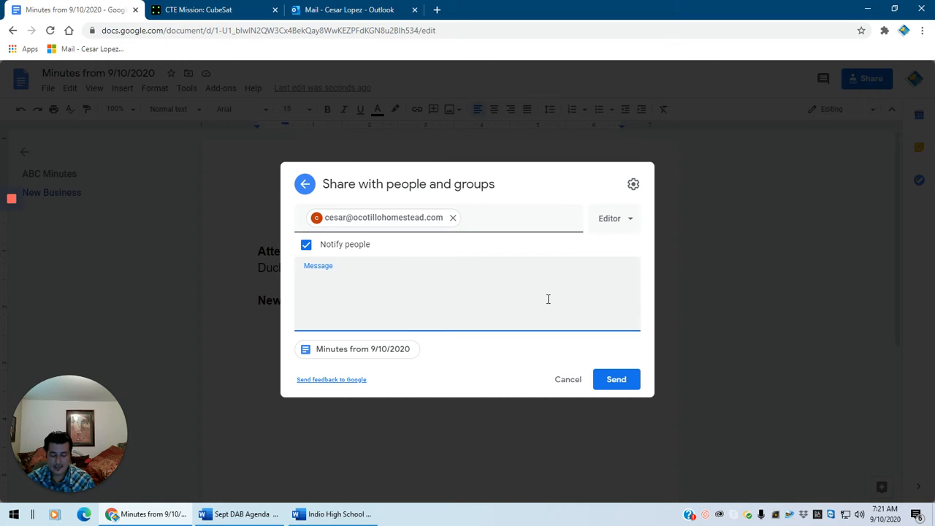
{"action": "type", "text": "Please h"}
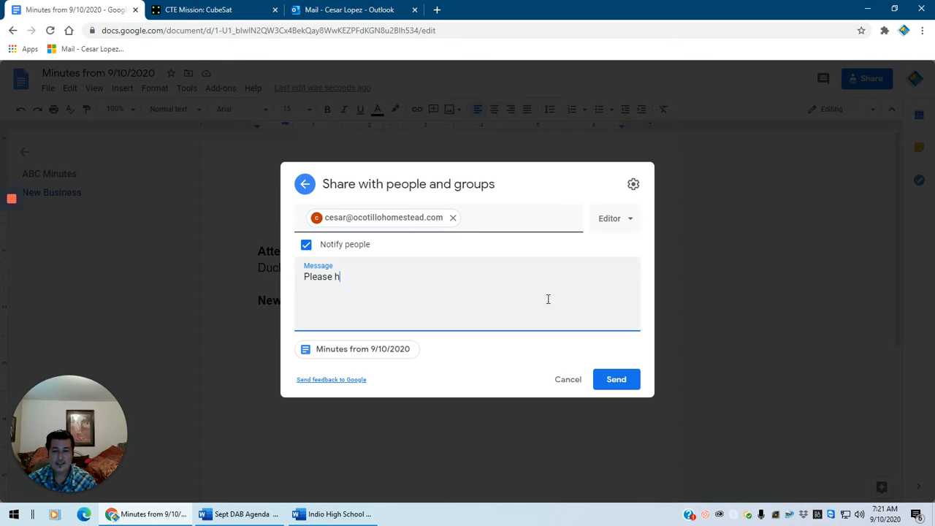
{"action": "type", "text": "elp me edit amd"}
{"action": "key", "text": "BackSpace"}
{"action": "key", "text": "BackSpace"}
{"action": "type", "text": "nd "}
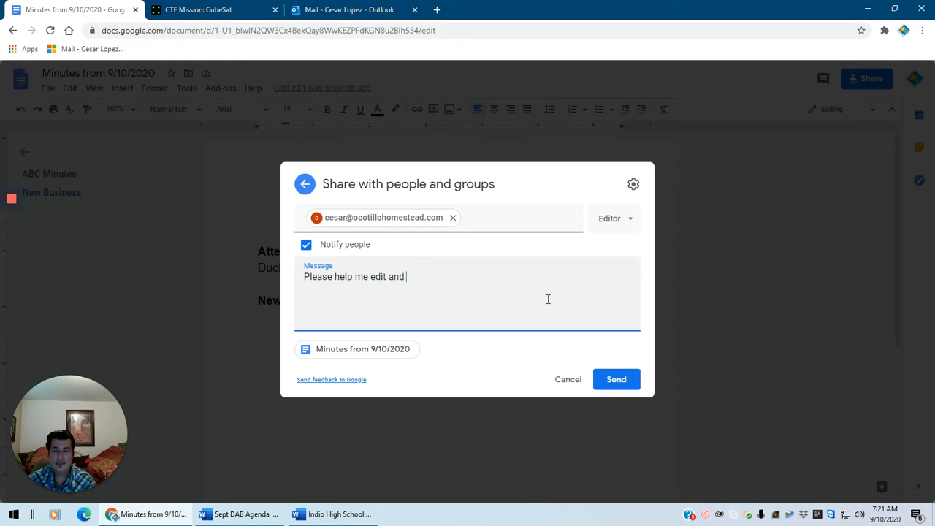
{"action": "type", "text": "make changes"}
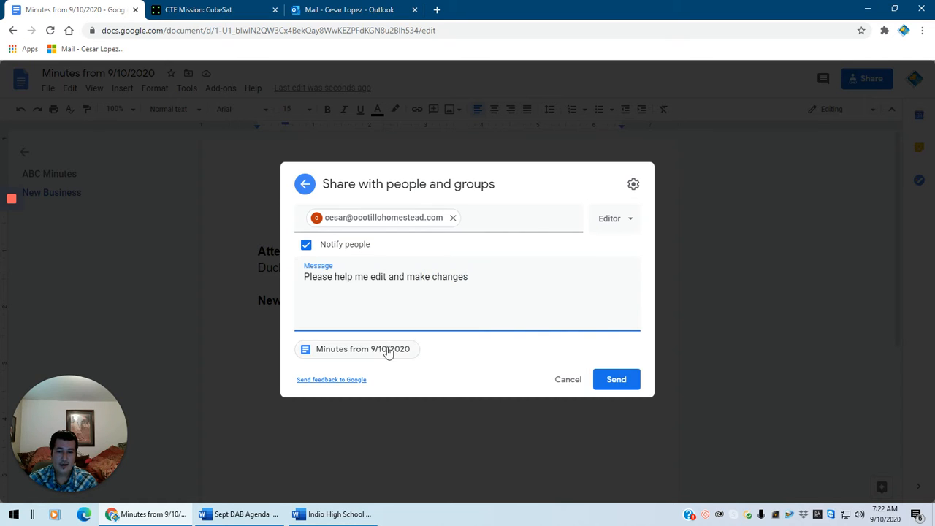
{"action": "left_click", "coordinate": [492, 222]}
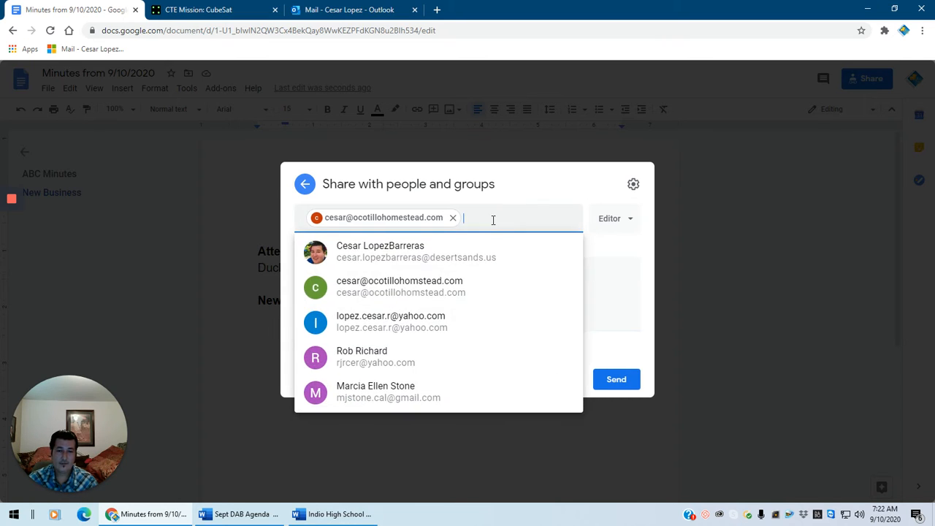
{"action": "left_click", "coordinate": [521, 178]}
{"action": "left_click", "coordinate": [306, 184]}
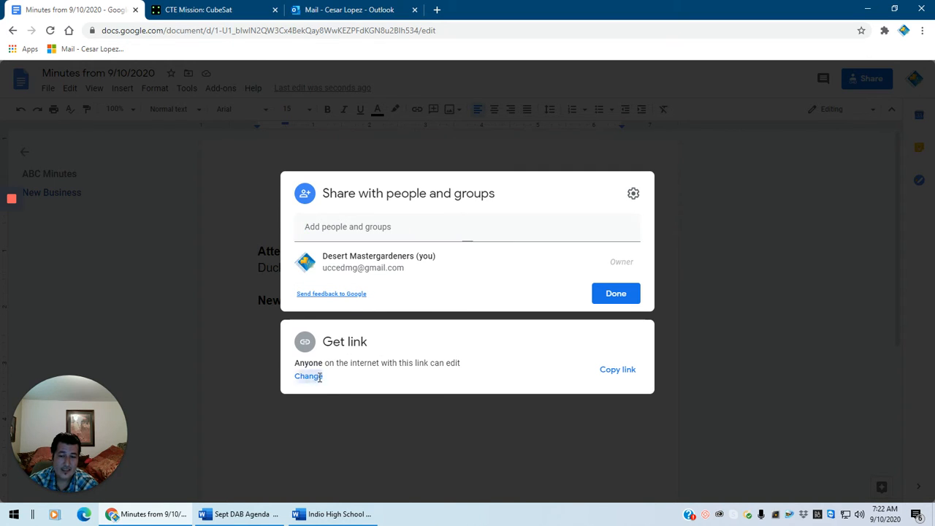
Set the minutes document's link access to Restricted.
{"action": "left_click", "coordinate": [310, 375]}
{"action": "left_click", "coordinate": [380, 331]}
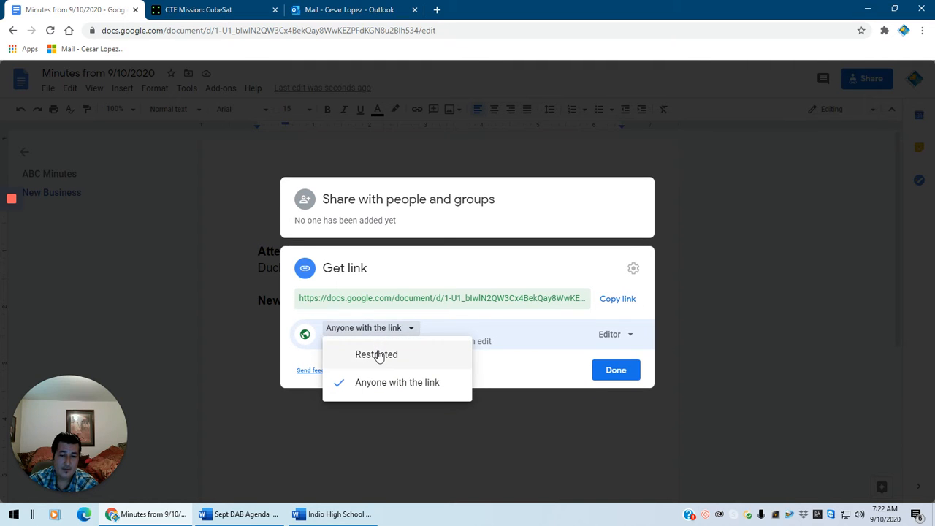
{"action": "left_click", "coordinate": [377, 354]}
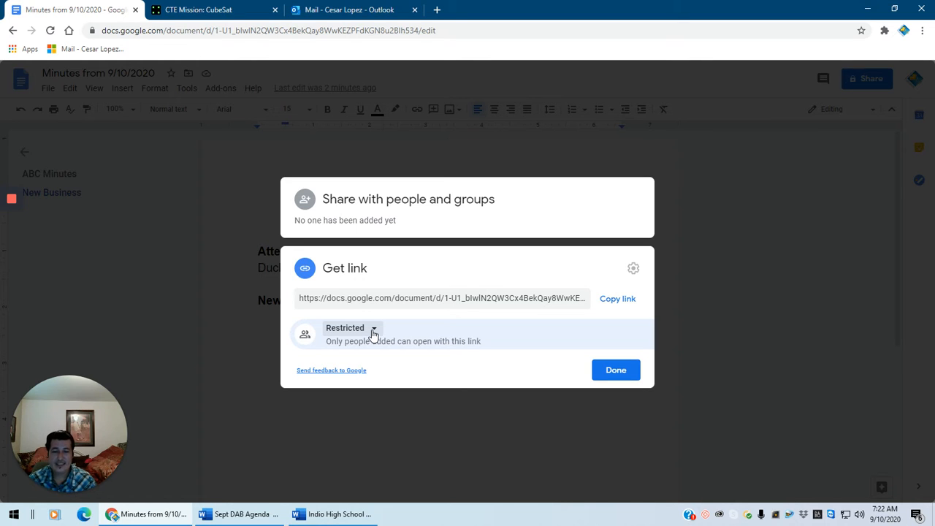
Set the link access to Anyone with the link with the Commenter role, and finish the link settings.
{"action": "left_click", "coordinate": [373, 330]}
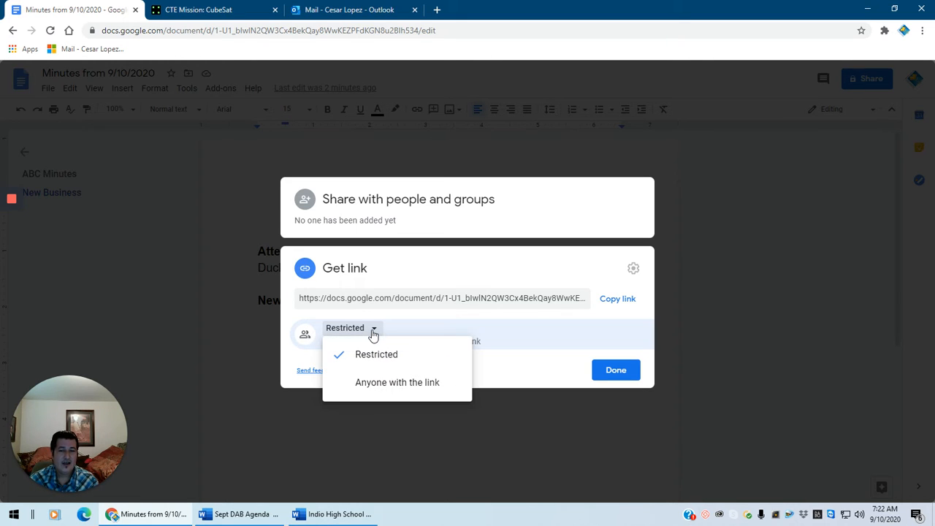
{"action": "left_click", "coordinate": [373, 383]}
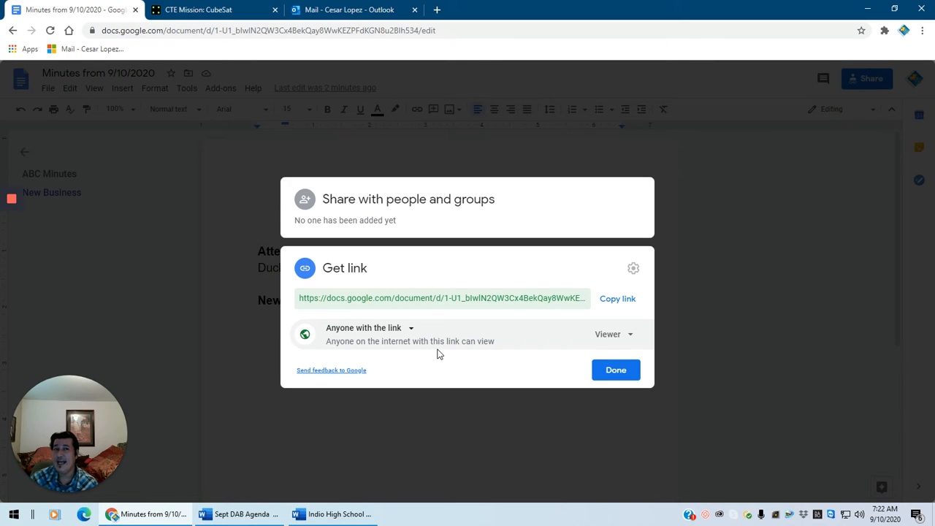
{"action": "left_click", "coordinate": [611, 336]}
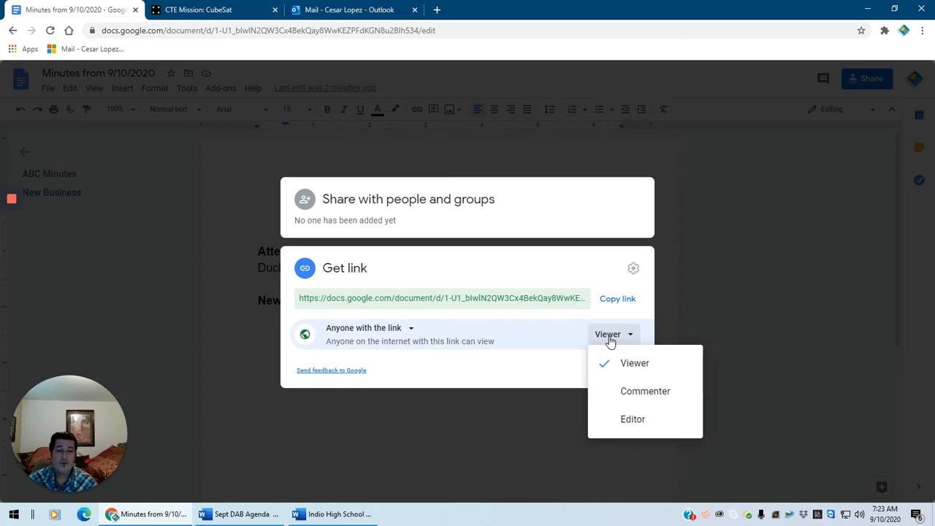
{"action": "left_click", "coordinate": [628, 394]}
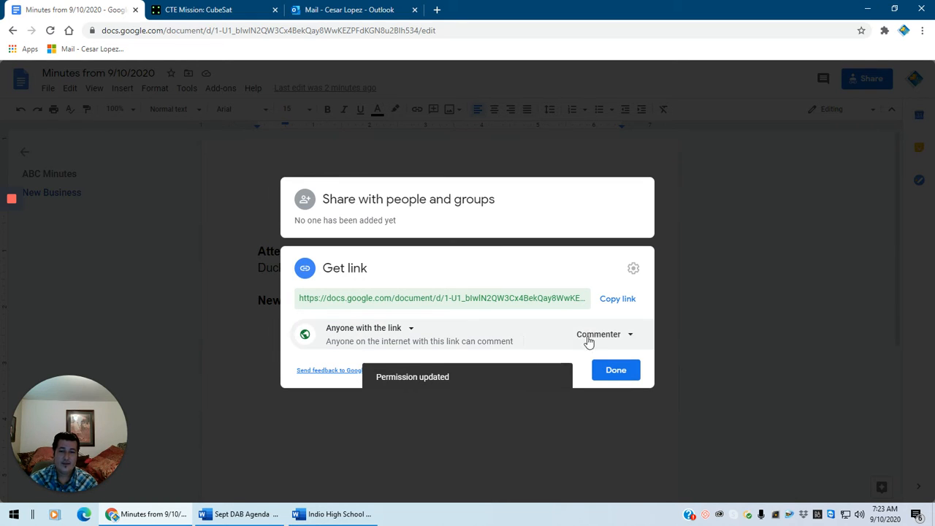
{"action": "left_click", "coordinate": [613, 374]}
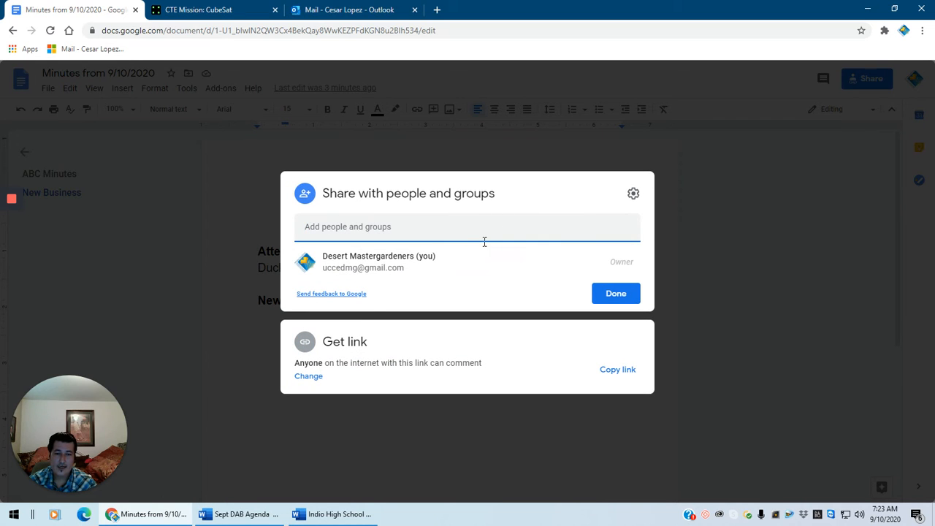
Add the contact's e-mail as a recipient of the minutes document and give them Commenter access.
{"action": "left_click", "coordinate": [428, 231]}
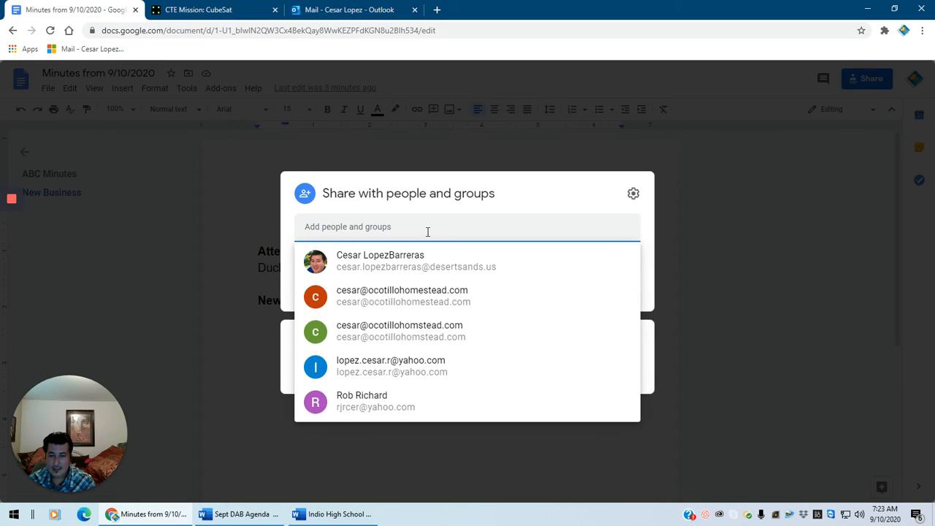
{"action": "left_click", "coordinate": [423, 300]}
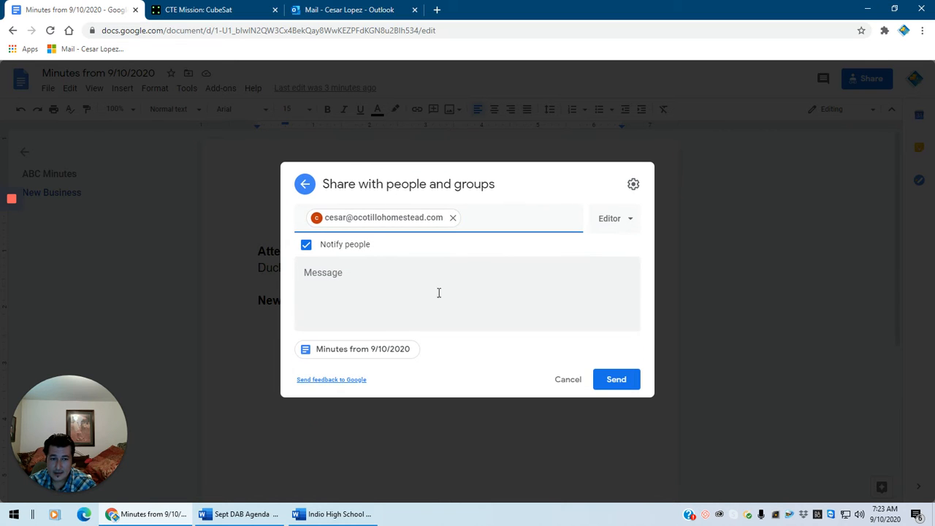
{"action": "left_click", "coordinate": [618, 223]}
{"action": "left_click", "coordinate": [627, 281]}
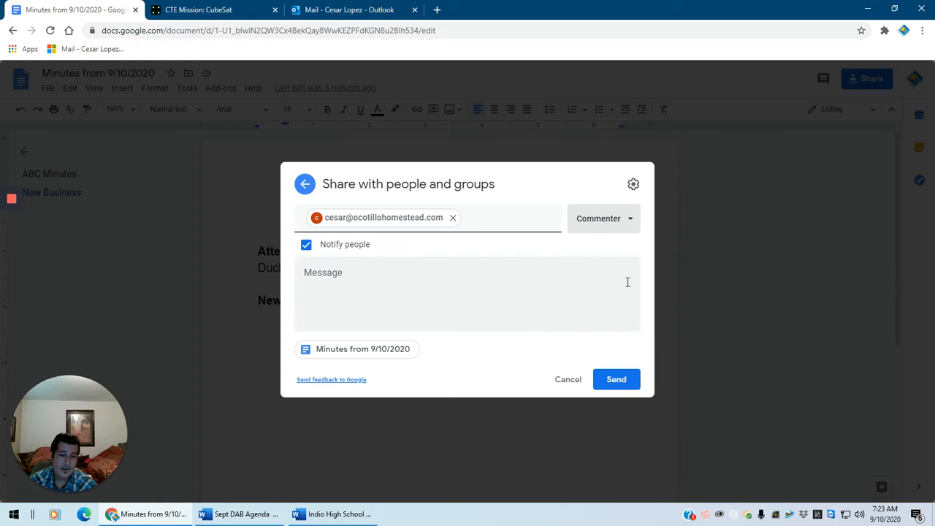
Enter "Please help edit this document." as the invitation message and send the invitation.
{"action": "left_click", "coordinate": [529, 301]}
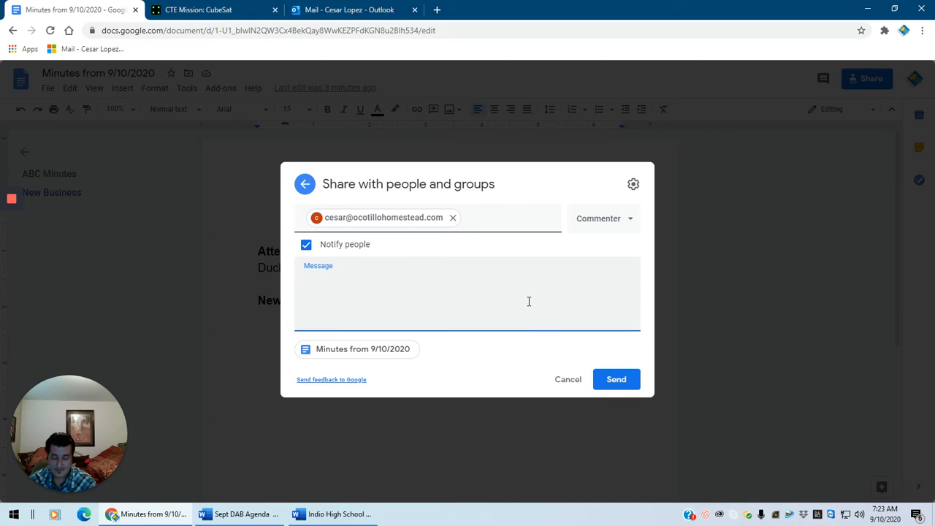
{"action": "type", "text": "Go a"}
{"action": "key", "text": "BackSpace"}
{"action": "key", "text": "BackSpace"}
{"action": "key", "text": "BackSpace"}
{"action": "key", "text": "BackSpace"}
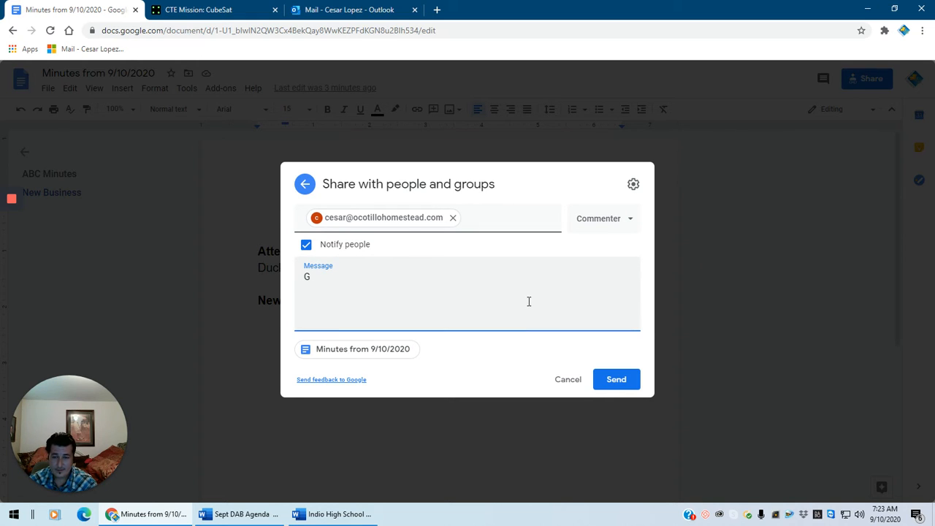
{"action": "type", "text": "Please "}
{"action": "type", "text": "help wo"}
{"action": "key", "text": "BackSpace"}
{"action": "key", "text": "BackSpace"}
{"action": "type", "text": "edit"}
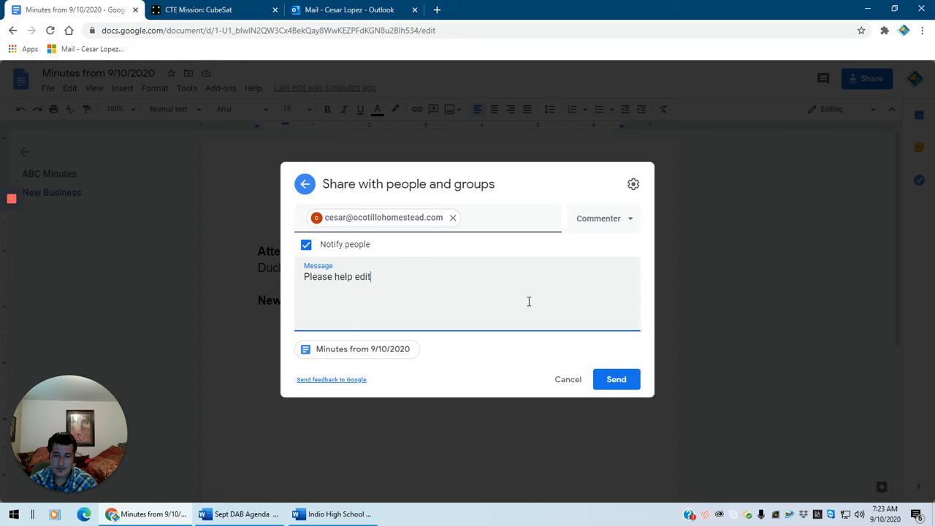
{"action": "type", "text": " this dfo"}
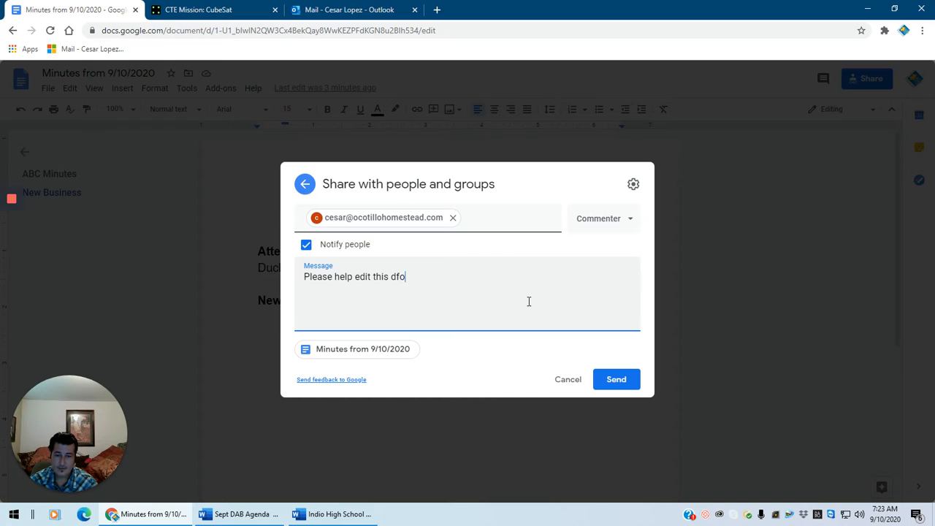
{"action": "key", "text": "BackSpace"}
{"action": "key", "text": "BackSpace"}
{"action": "type", "text": "ocmen"}
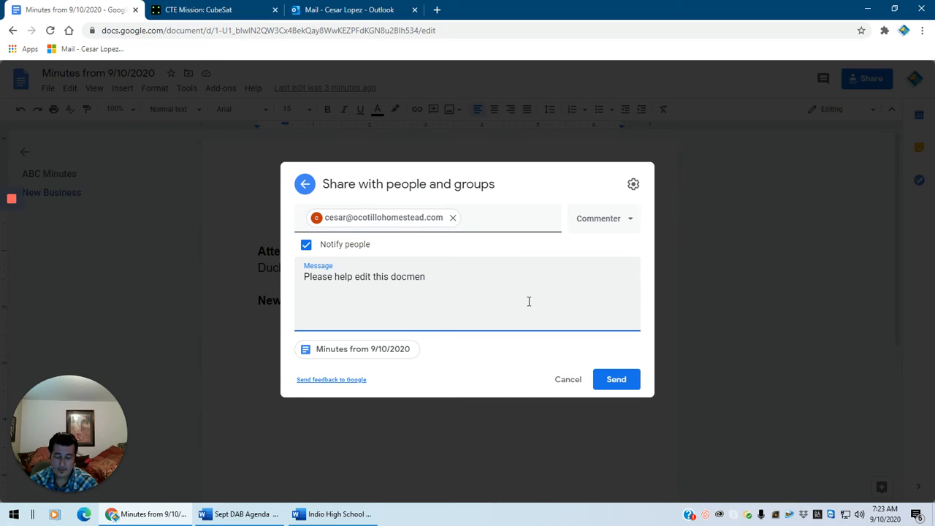
{"action": "type", "text": "t"}
{"action": "key", "text": "BackSpace"}
{"action": "key", "text": "BackSpace"}
{"action": "key", "text": "BackSpace"}
{"action": "key", "text": "BackSpace"}
{"action": "key", "text": "BackSpace"}
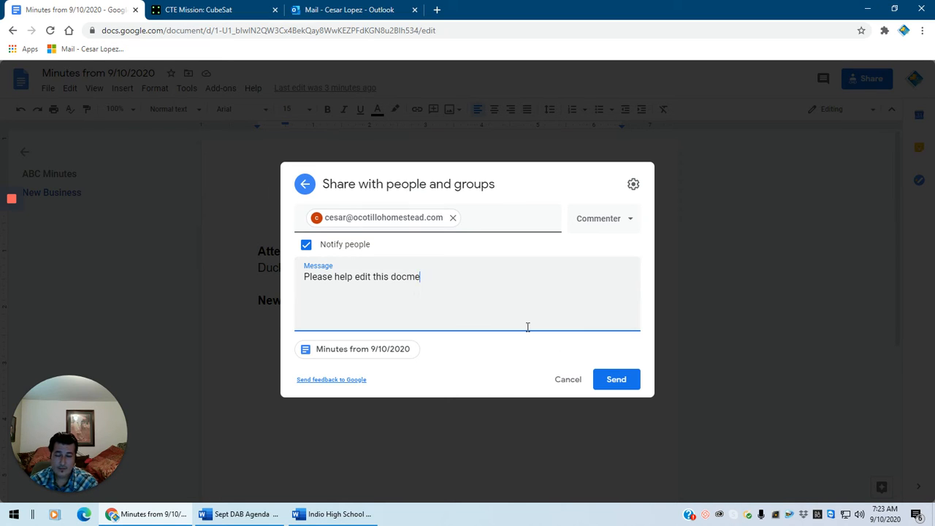
{"action": "type", "text": "cument."}
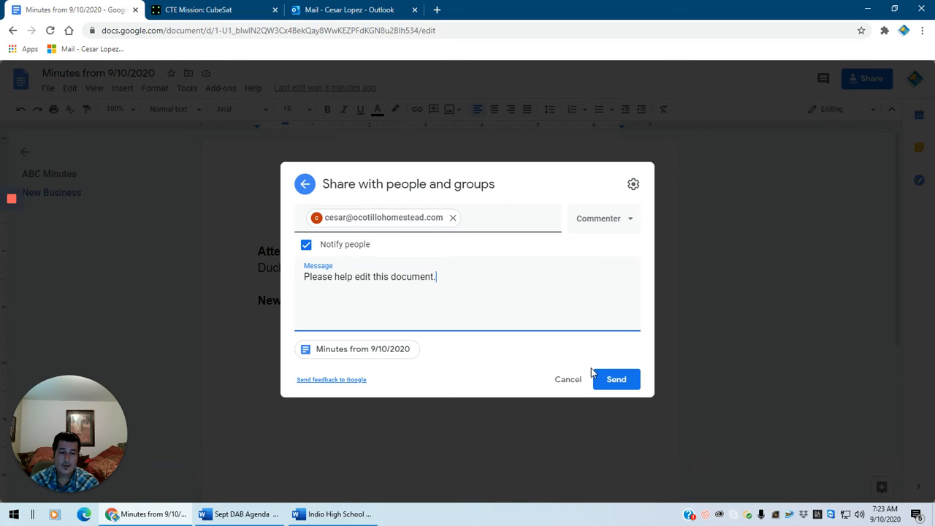
{"action": "left_click", "coordinate": [614, 383]}
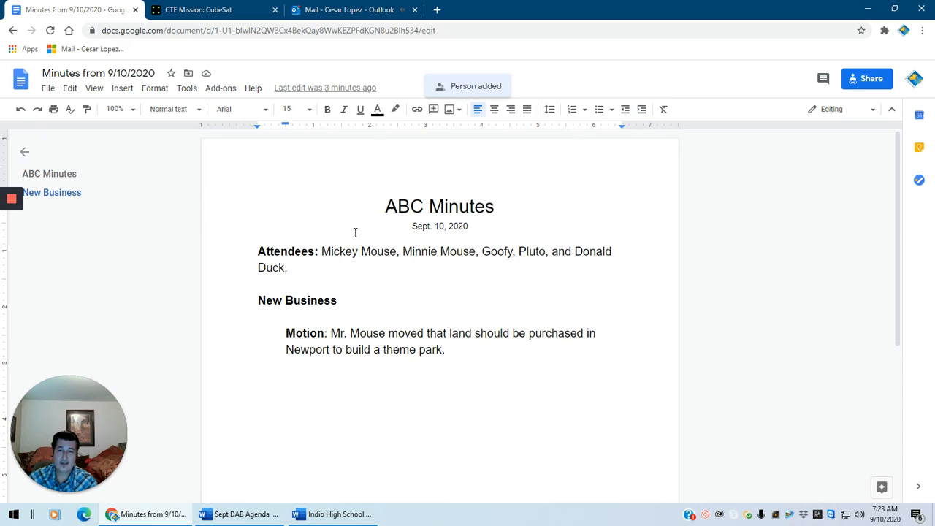
Sign out of the document owner's Google account.
{"action": "left_click", "coordinate": [915, 79]}
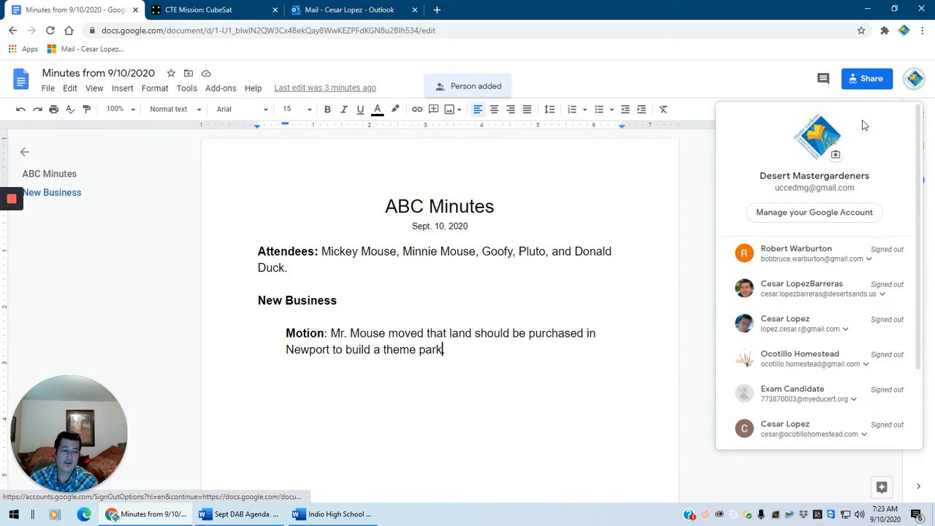
{"action": "scroll", "coordinate": [922, 218], "scroll_direction": "down", "scroll_amount": 2}
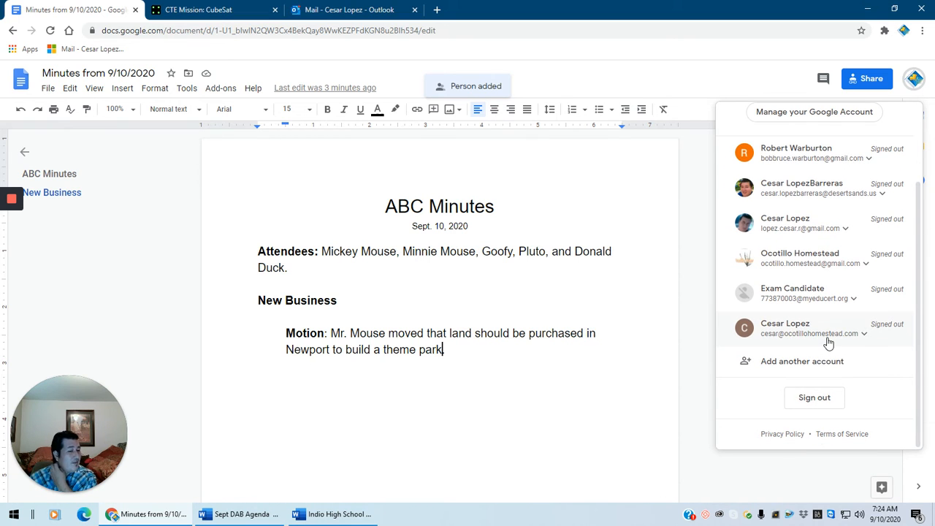
{"action": "left_click", "coordinate": [827, 401]}
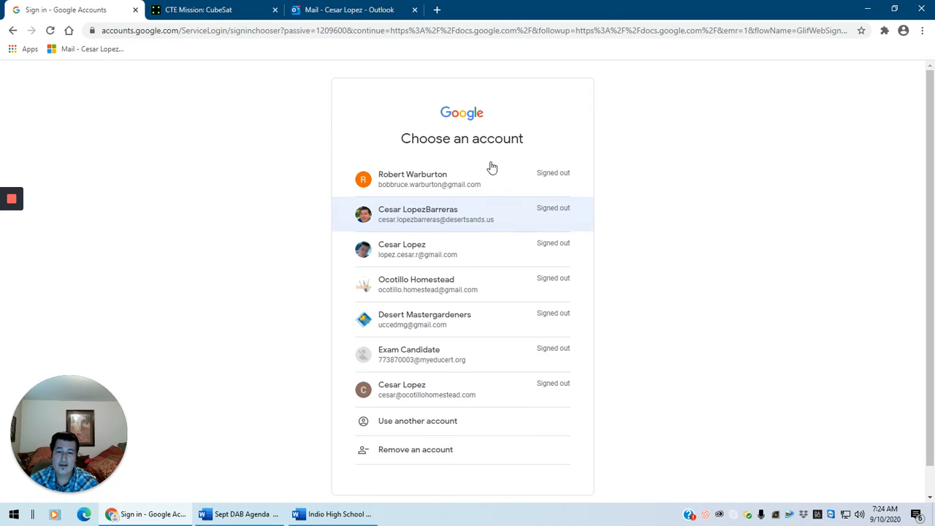
Switch to the Outlook inbox, read the newest "Minutes from 9/10/2020" invitation, and open its document in Google Docs.
{"action": "left_click", "coordinate": [367, 10]}
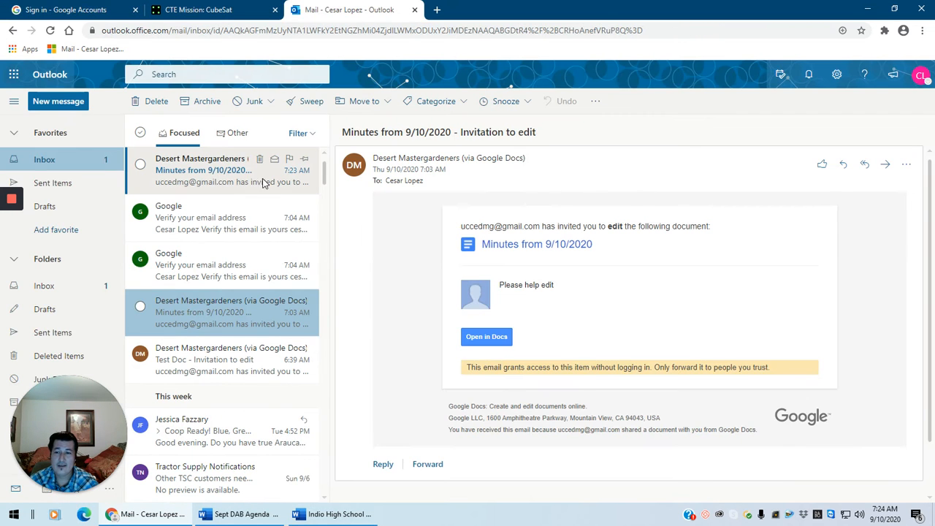
{"action": "left_click", "coordinate": [220, 178]}
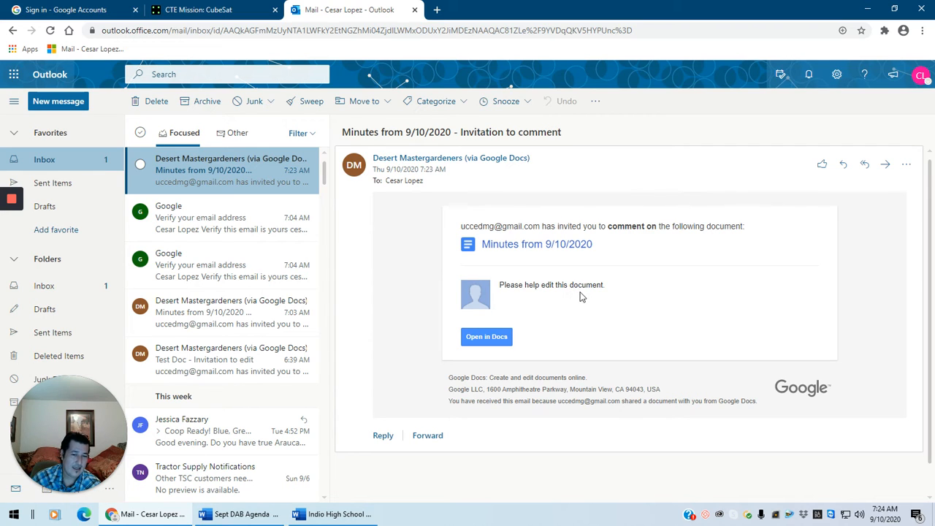
{"action": "left_click", "coordinate": [488, 337]}
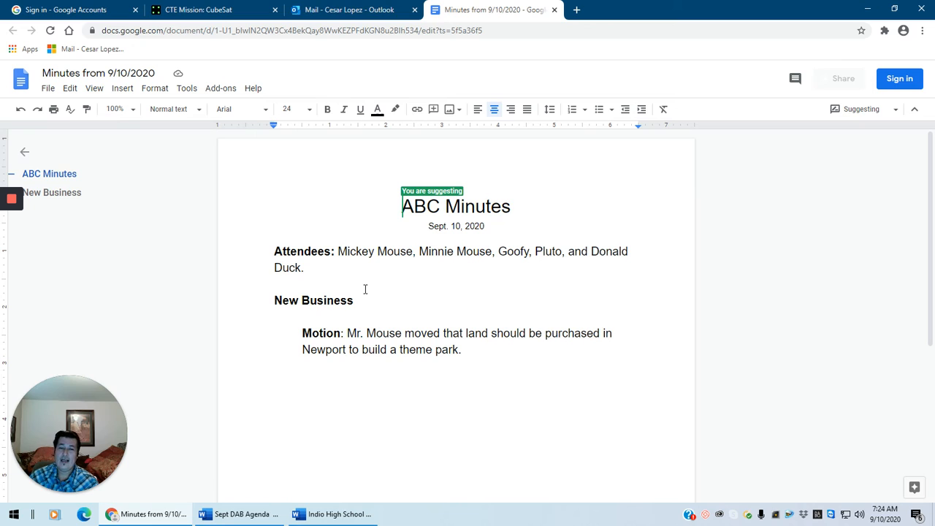
Suggest adding the text "hjhsdnjhsndjnsddhdhd" after "Duck." in the Attendees paragraph.
{"action": "left_click", "coordinate": [397, 296]}
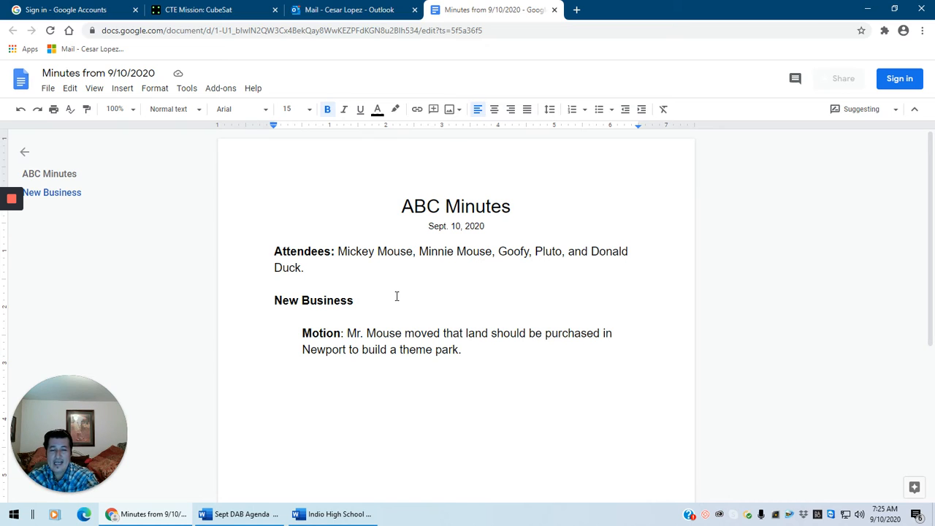
{"action": "left_click", "coordinate": [371, 270]}
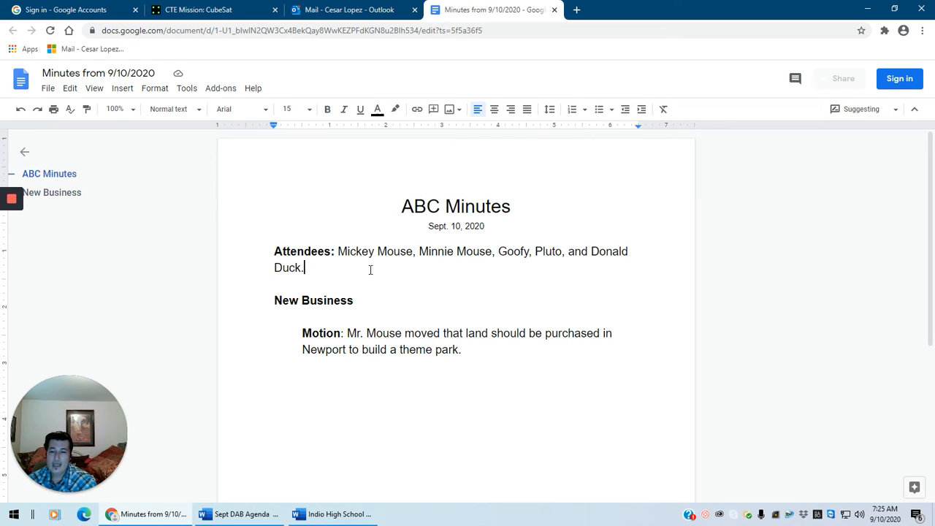
{"action": "type", "text": "hjh"}
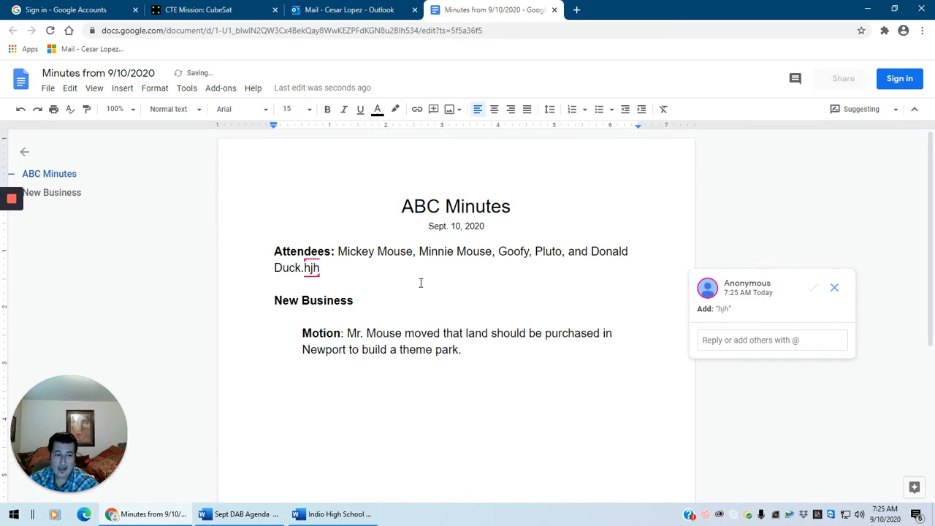
{"action": "type", "text": "sdnjhsndjnsddhdhd"}
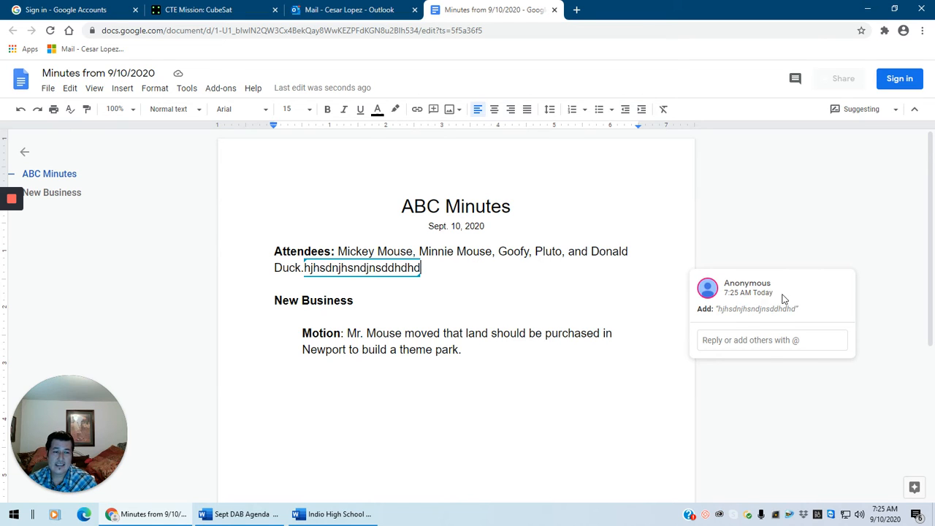
Suggest deleting the trailing "sddhdhd" from the text added after "Duck.".
{"action": "key", "text": "BackSpace"}
{"action": "key", "text": "BackSpace"}
{"action": "key", "text": "BackSpace"}
{"action": "key", "text": "BackSpace"}
{"action": "key", "text": "BackSpace"}
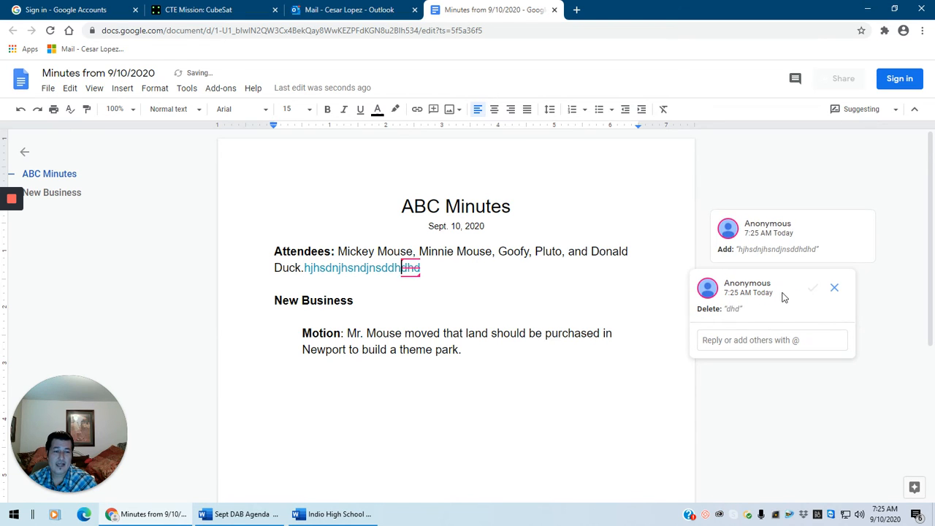
{"action": "key", "text": "BackSpace"}
{"action": "key", "text": "BackSpace"}
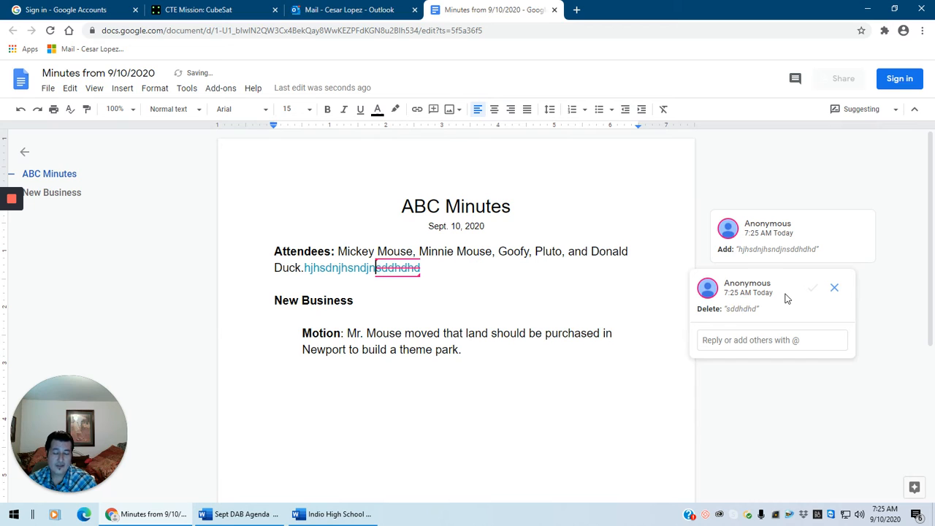
{"action": "key", "text": "Right"}
{"action": "key", "text": "Right"}
{"action": "key", "text": "Right"}
{"action": "key", "text": "Right"}
{"action": "key", "text": "Right"}
{"action": "key", "text": "Right"}
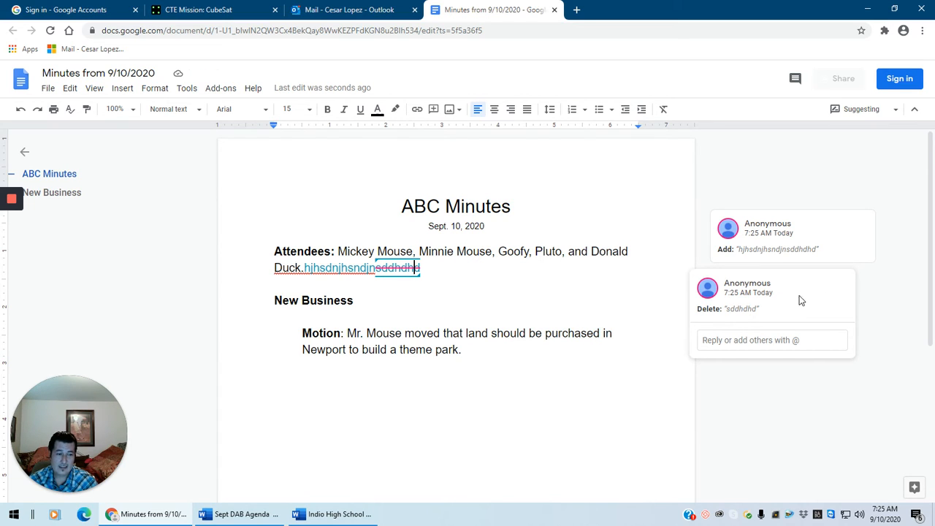
Inspect the deletion suggestion and ignore the spelling correction offered for the added text after "Duck.".
{"action": "left_click", "coordinate": [540, 284]}
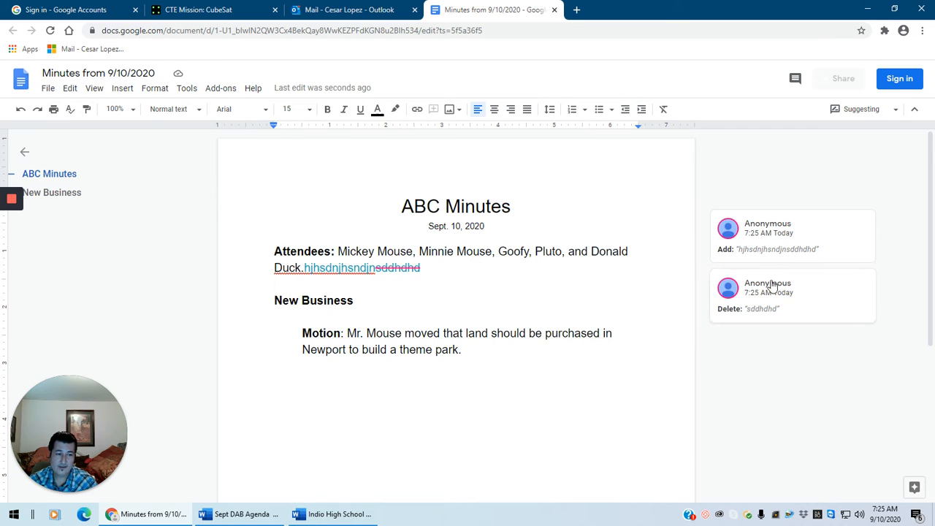
{"action": "left_click", "coordinate": [863, 303]}
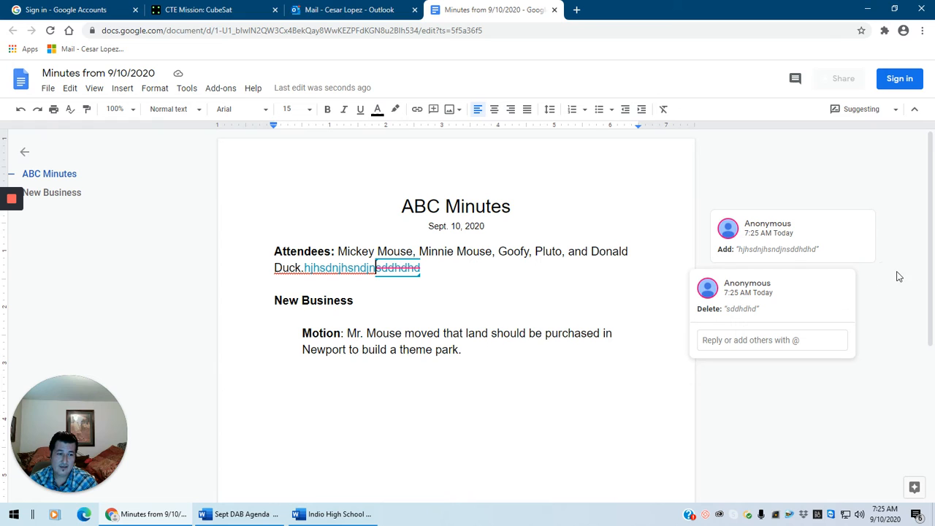
{"action": "left_click", "coordinate": [360, 268]}
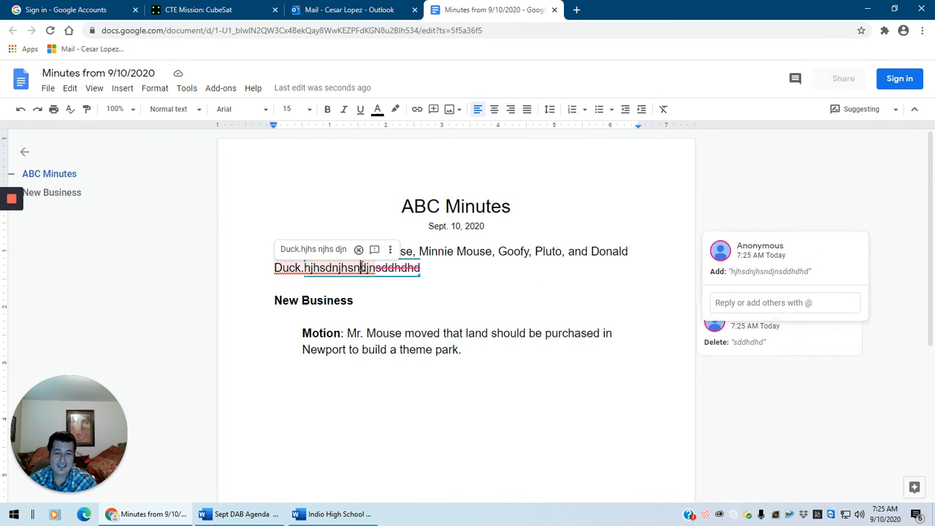
{"action": "left_click", "coordinate": [359, 249]}
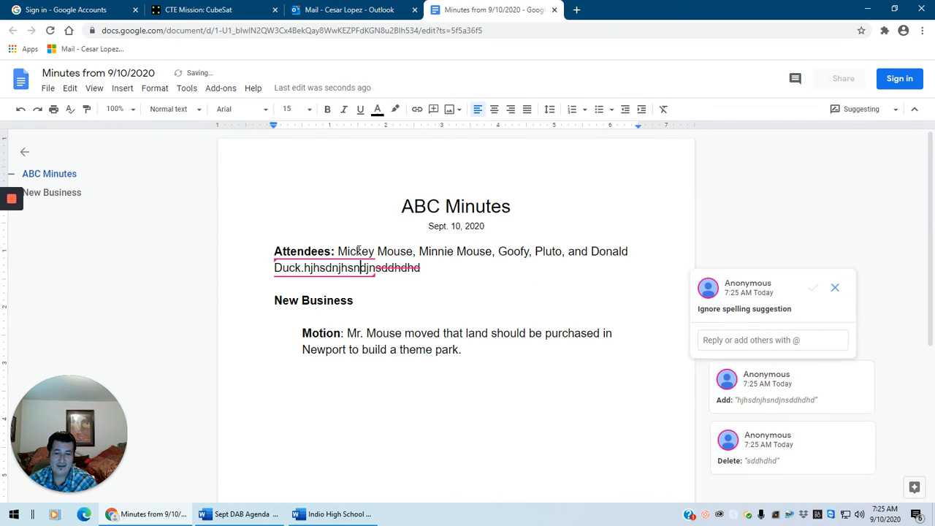
{"action": "left_click", "coordinate": [432, 268]}
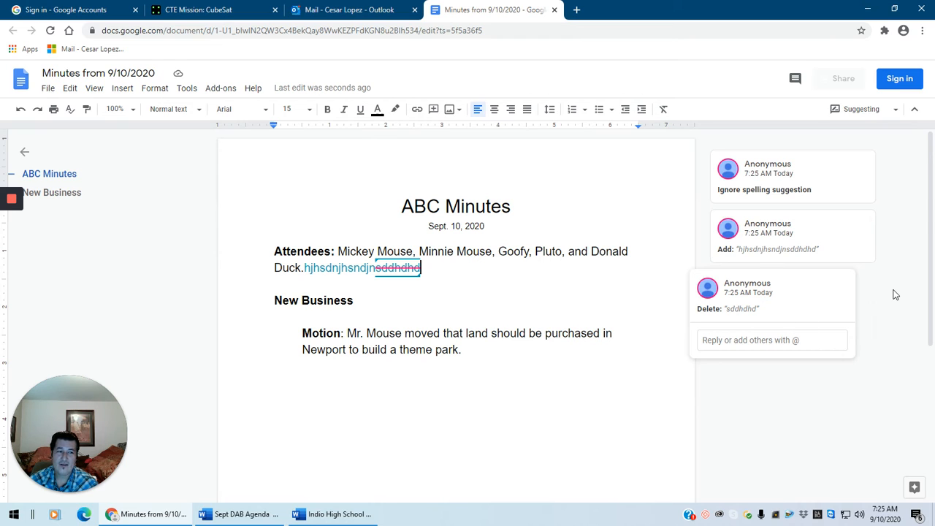
Sign in to Google from the document with the invited contact's account, entering the account password.
{"action": "left_click", "coordinate": [900, 81]}
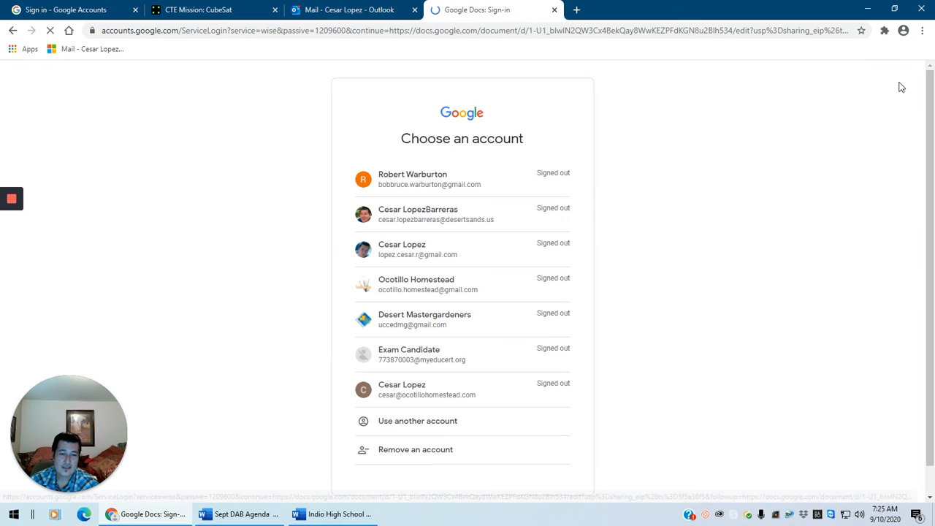
{"action": "left_click", "coordinate": [488, 395]}
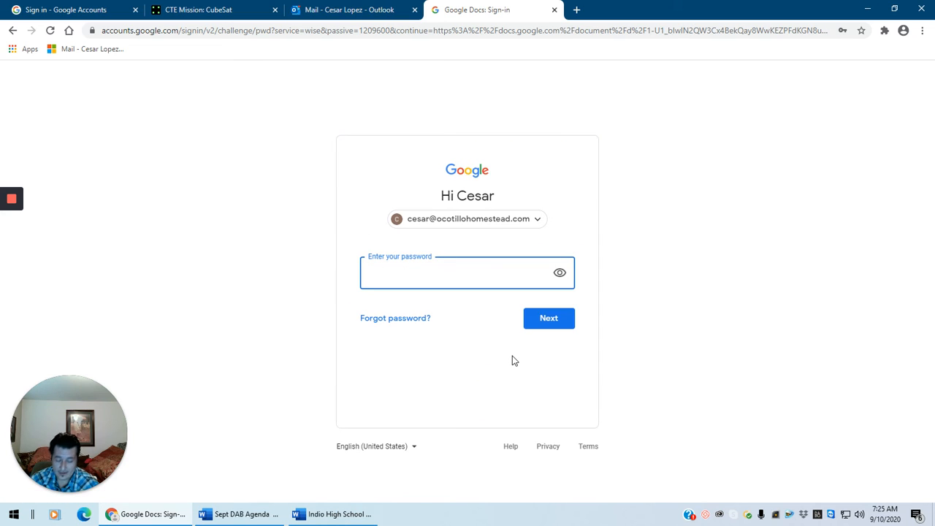
{"action": "type", "text": "••••"}
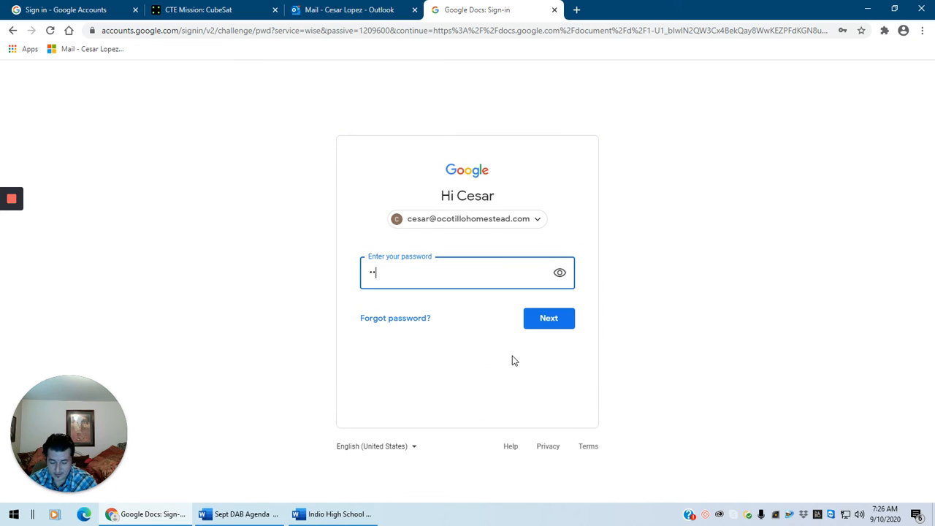
{"action": "type", "text": "•••••"}
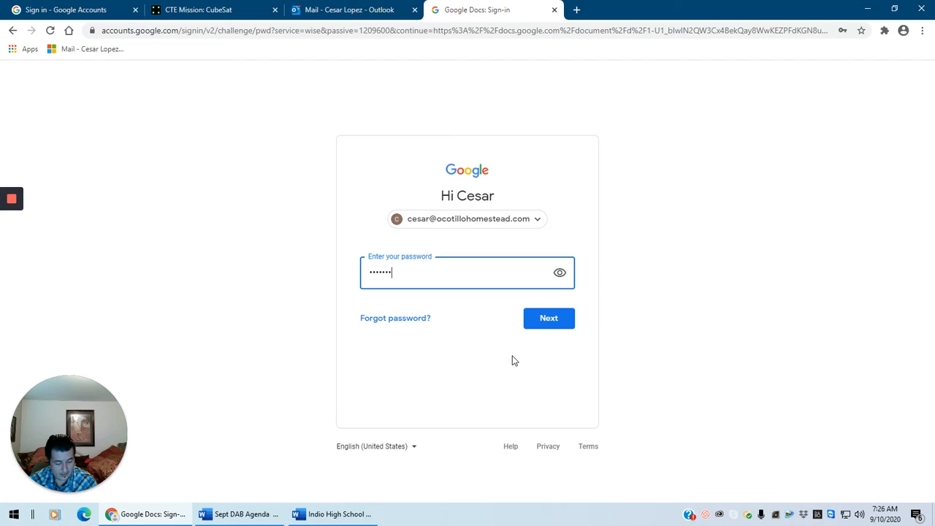
{"action": "key", "text": "Return"}
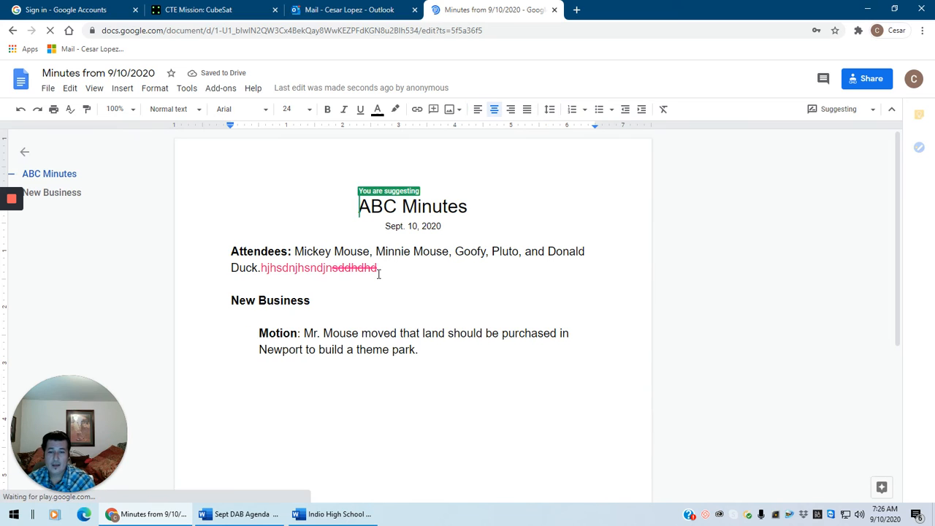
Decline saving the password and suggest adding "Here to edit" at the end of the Attendees paragraph.
{"action": "left_click", "coordinate": [381, 268]}
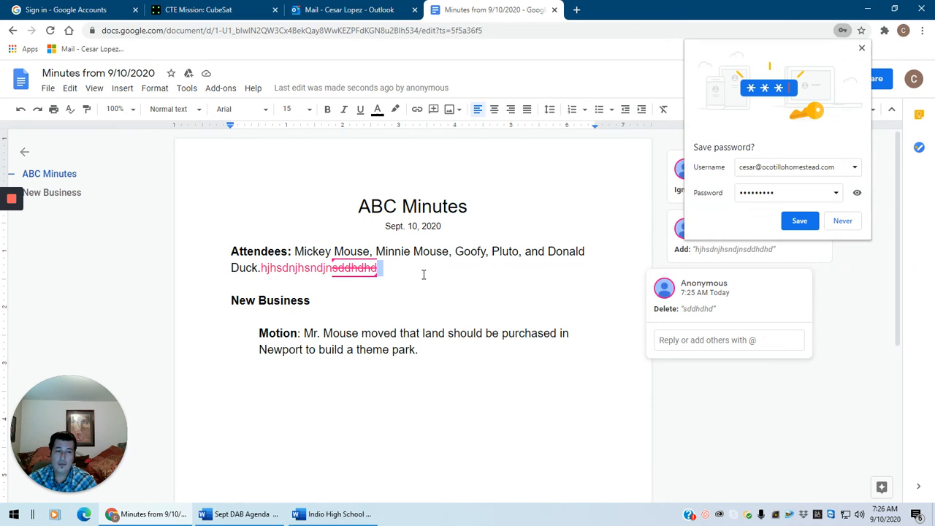
{"action": "left_click", "coordinate": [862, 50]}
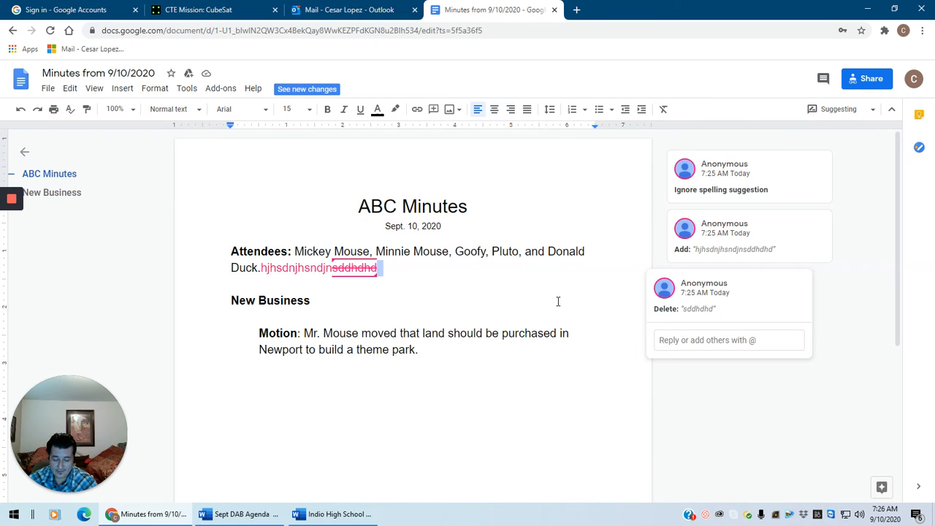
{"action": "type", "text": "He"}
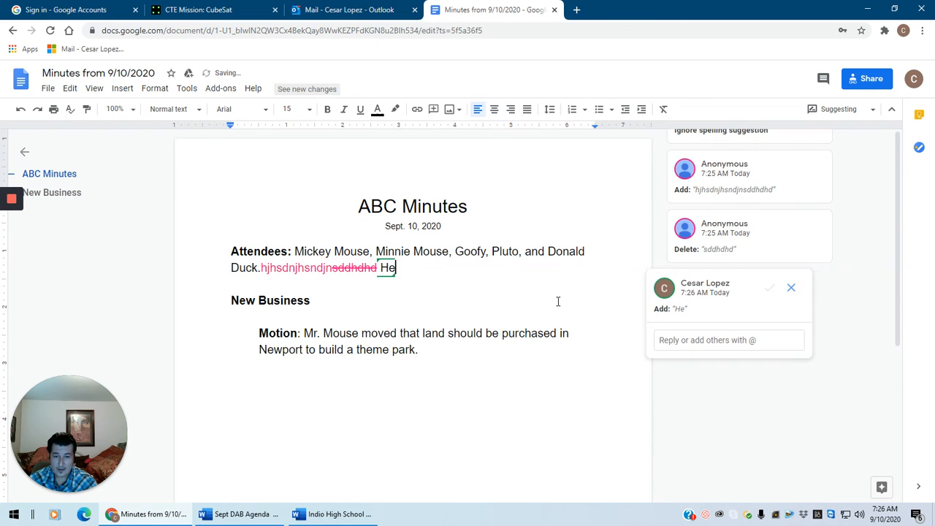
{"action": "type", "text": "re to ed"}
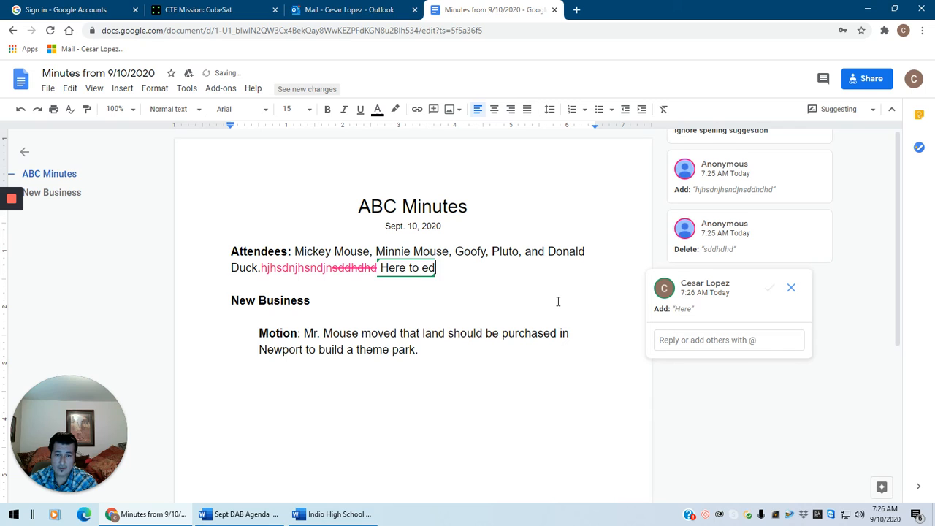
{"action": "type", "text": "it"}
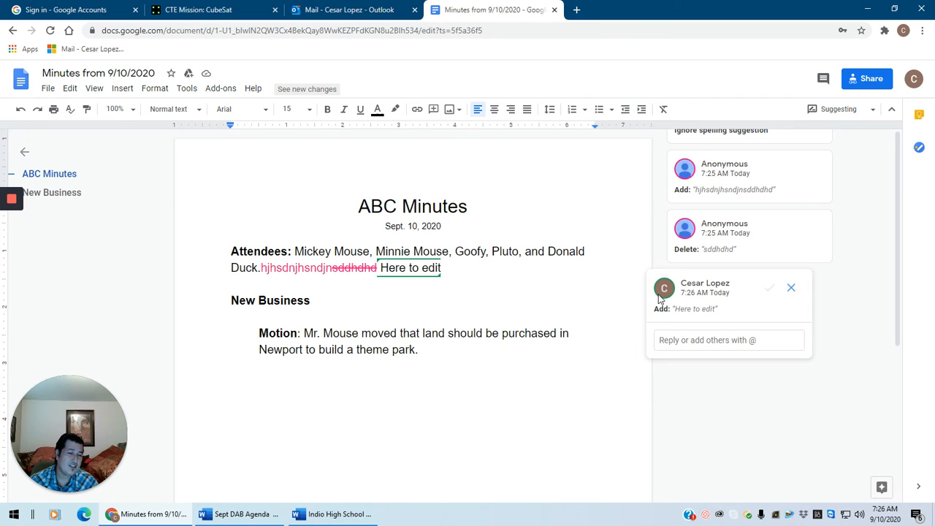
Reject the "Here to edit" suggestion and select the anonymous suggestion to delete "sddhdhd".
{"action": "left_click", "coordinate": [838, 309]}
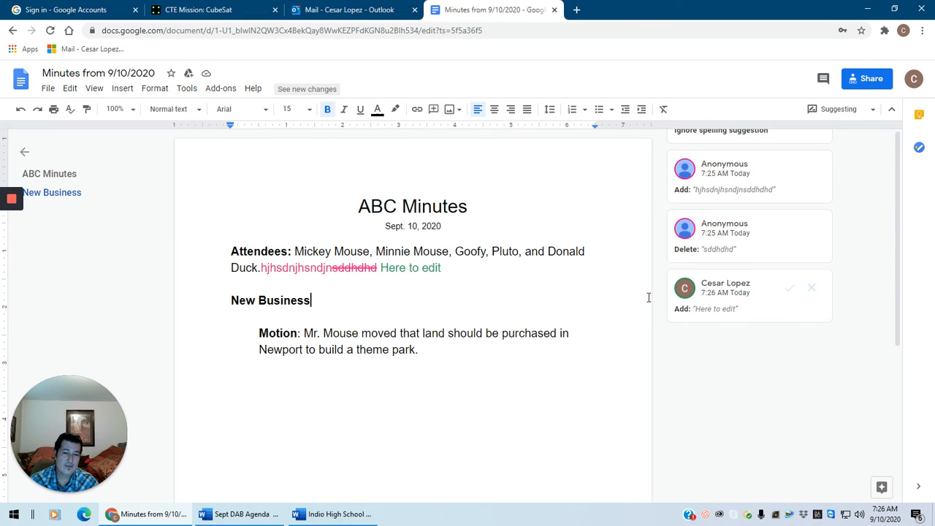
{"action": "left_click", "coordinate": [812, 288]}
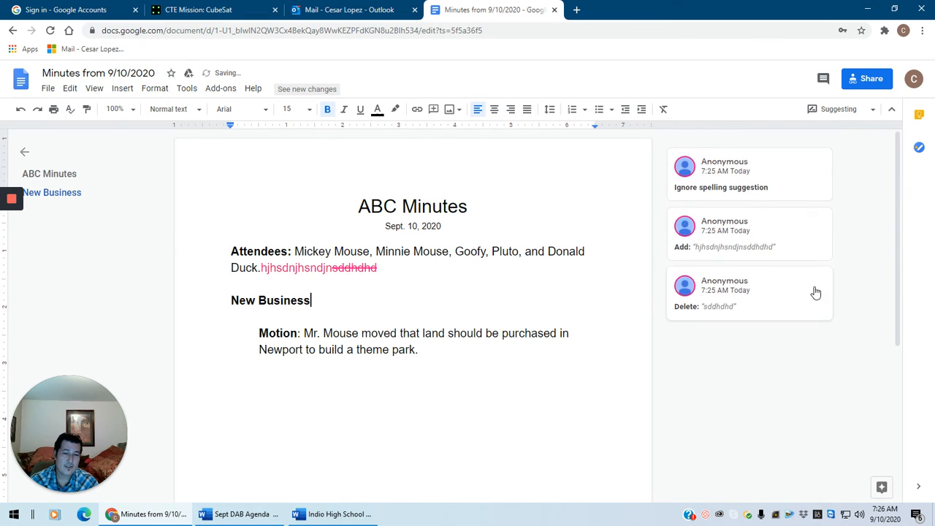
{"action": "left_click", "coordinate": [817, 284]}
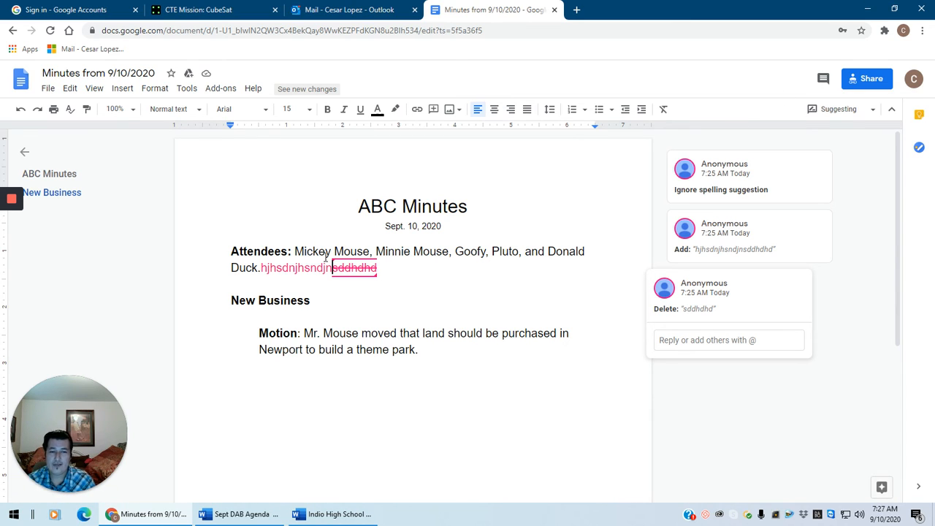
Suggest deleting the word "and" before "Donald Duck" in the Attendees paragraph.
{"action": "left_click", "coordinate": [548, 252]}
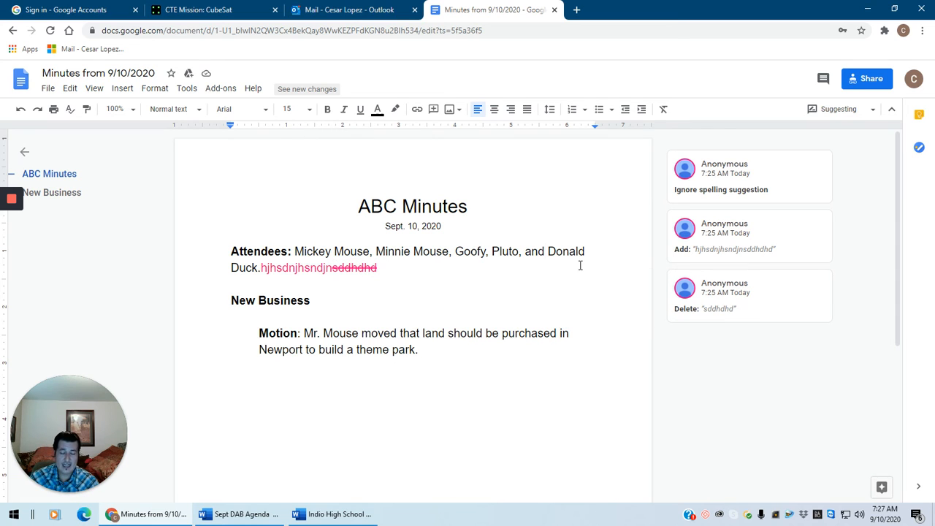
{"action": "key", "text": "BackSpace"}
{"action": "key", "text": "BackSpace"}
{"action": "key", "text": "BackSpace"}
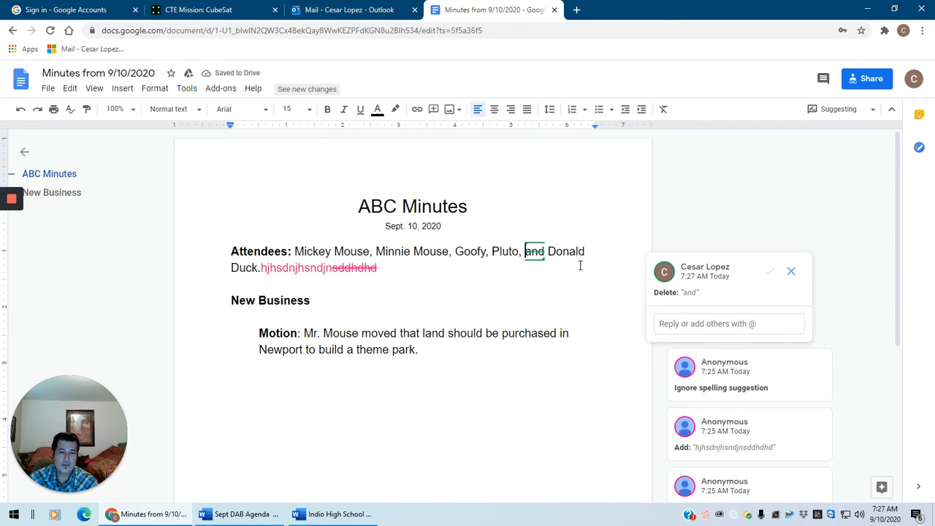
{"action": "key", "text": "BackSpace"}
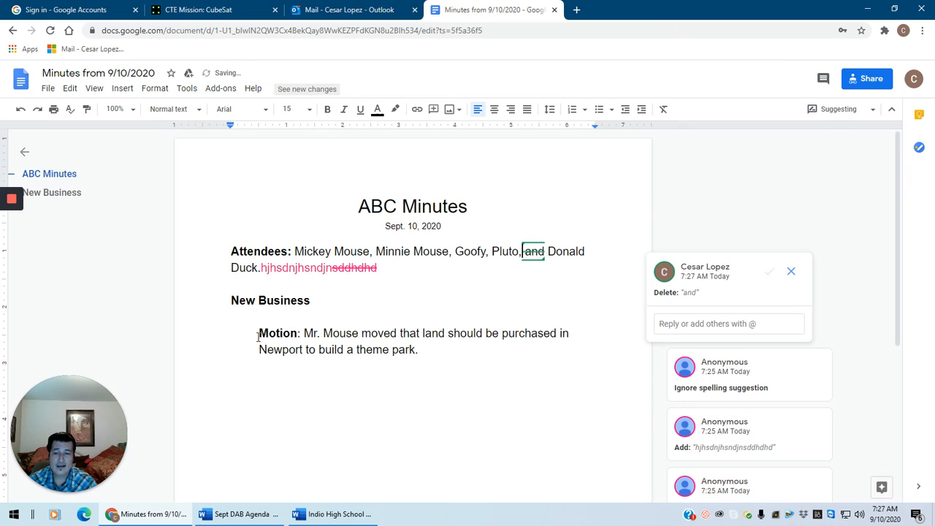
Suggest adding "and Walter Disney" after "Duck", before the period, in the Attendees paragraph.
{"action": "left_click", "coordinate": [260, 268]}
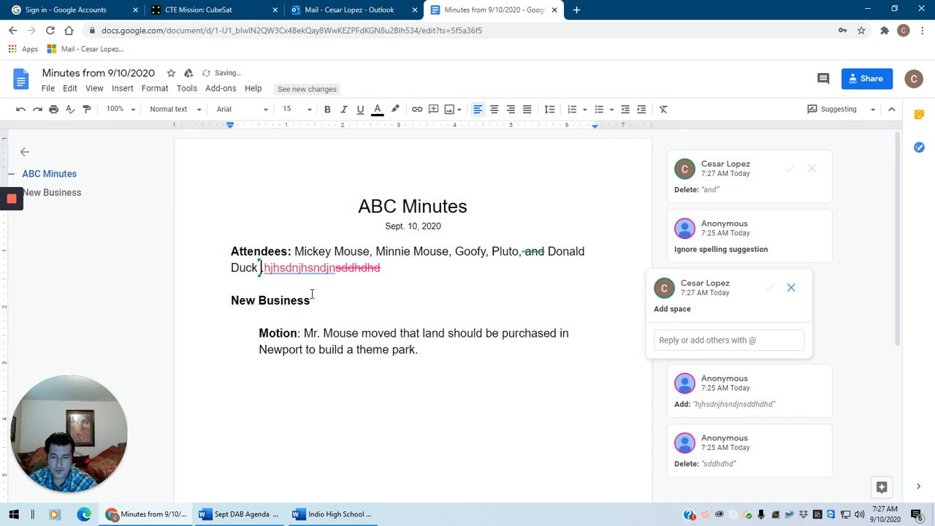
{"action": "type", "text": "and Walt"}
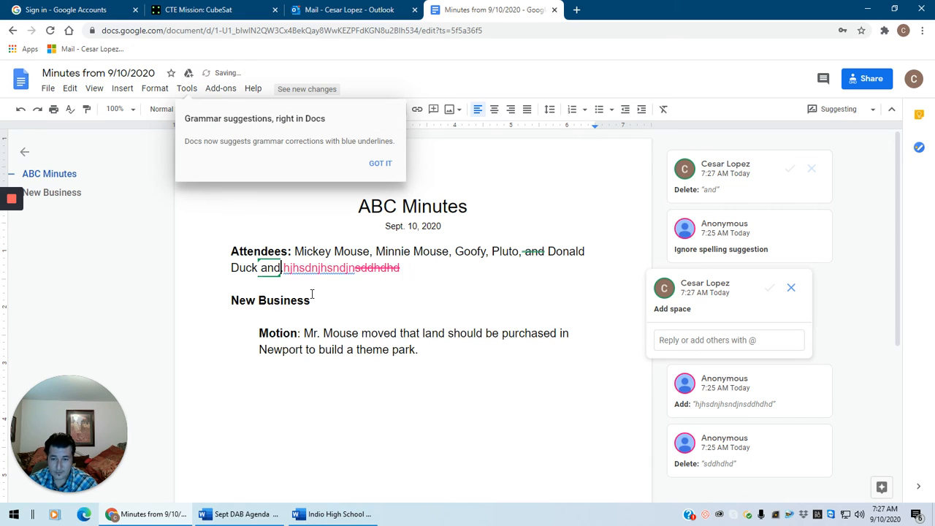
{"action": "type", "text": "er DF"}
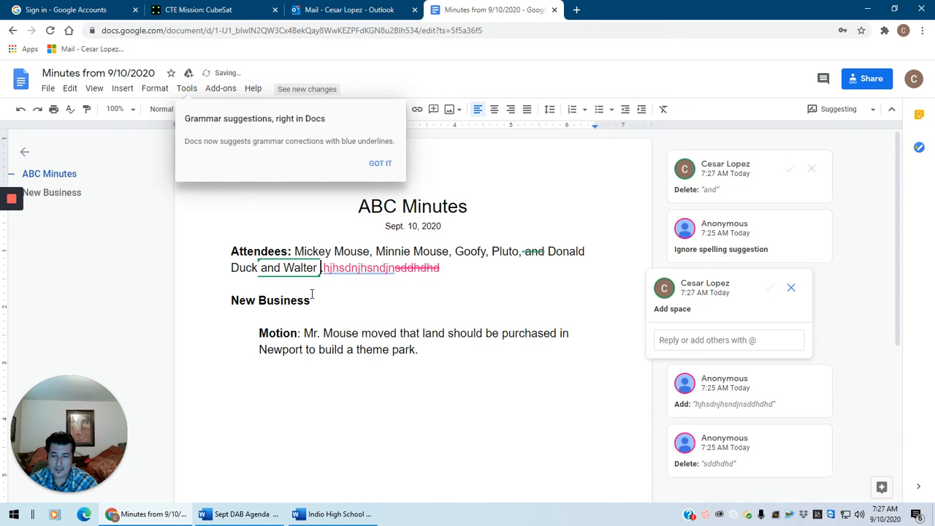
{"action": "key", "text": "BackSpace"}
{"action": "type", "text": "isney"}
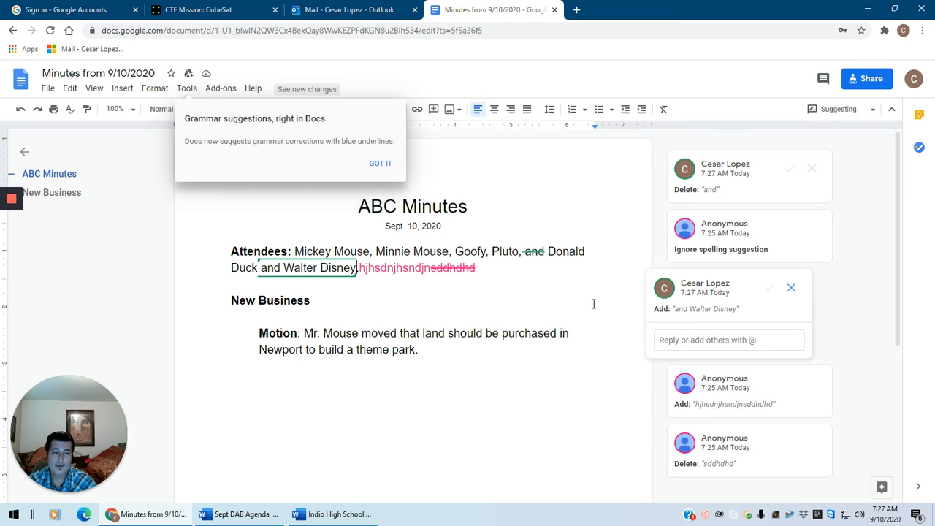
{"action": "left_click", "coordinate": [843, 287]}
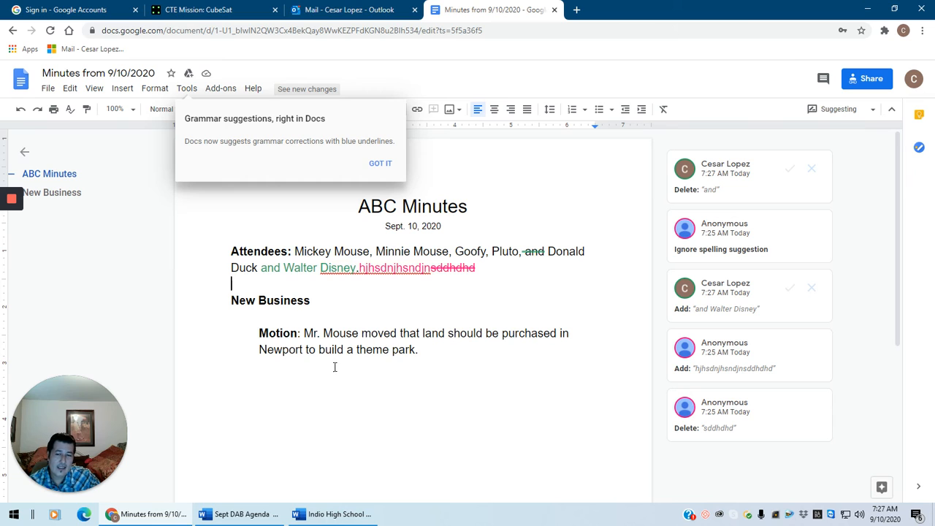
Suggest replacing "Newport" with "Anaheim" in the Motion paragraph and dismiss the grammar suggestions notice.
{"action": "left_click", "coordinate": [304, 349]}
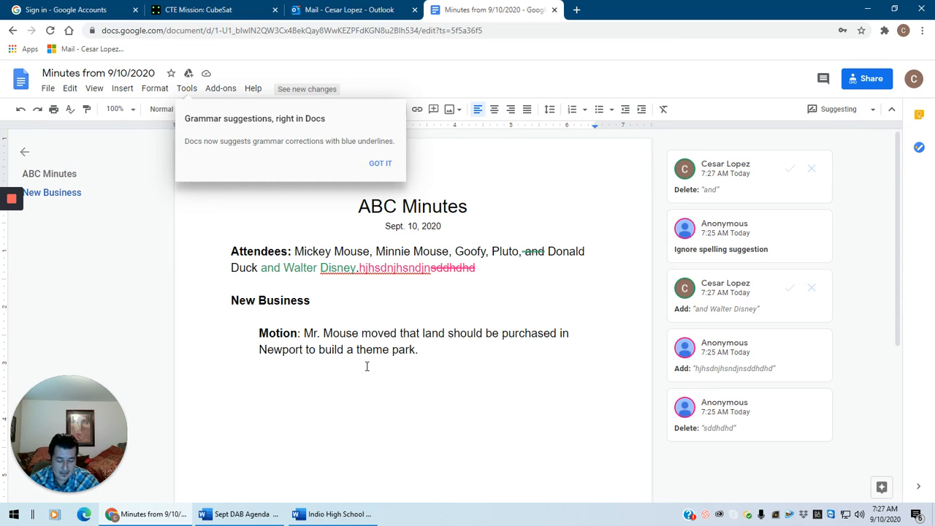
{"action": "key", "text": "BackSpace"}
{"action": "key", "text": "BackSpace"}
{"action": "key", "text": "BackSpace"}
{"action": "key", "text": "BackSpace"}
{"action": "key", "text": "BackSpace"}
{"action": "key", "text": "BackSpace"}
{"action": "key", "text": "BackSpace"}
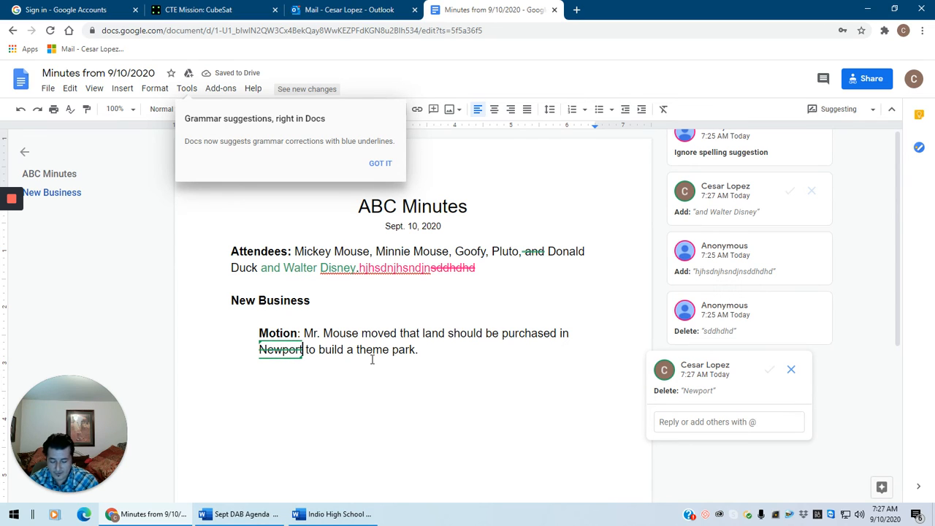
{"action": "type", "text": "Anah"}
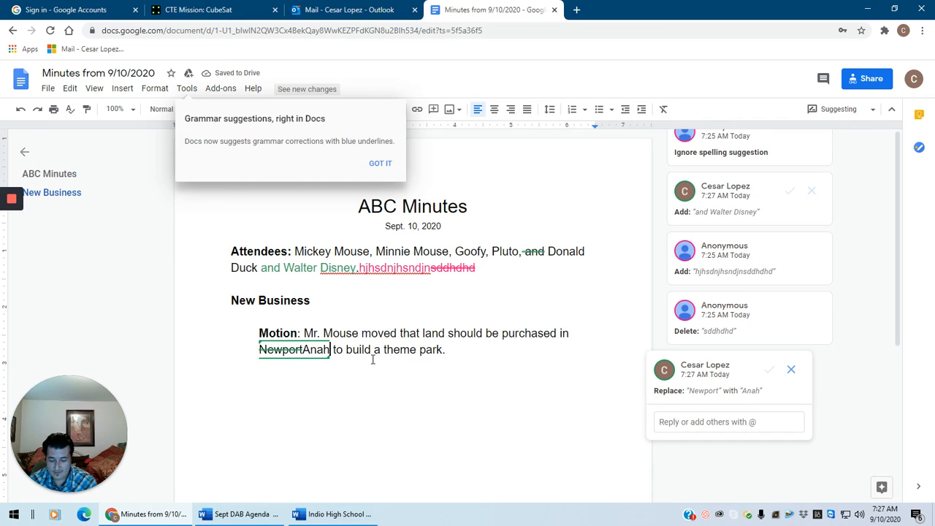
{"action": "type", "text": "eim"}
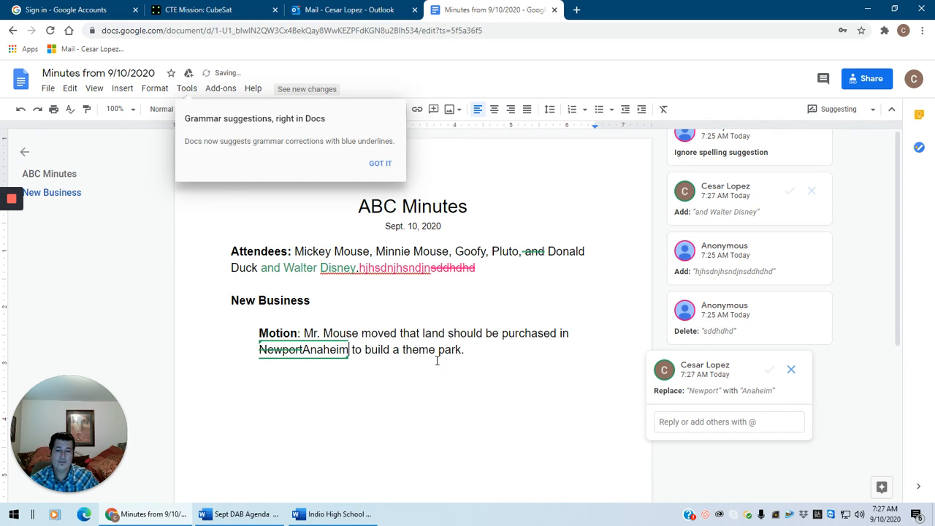
{"action": "left_click", "coordinate": [512, 353]}
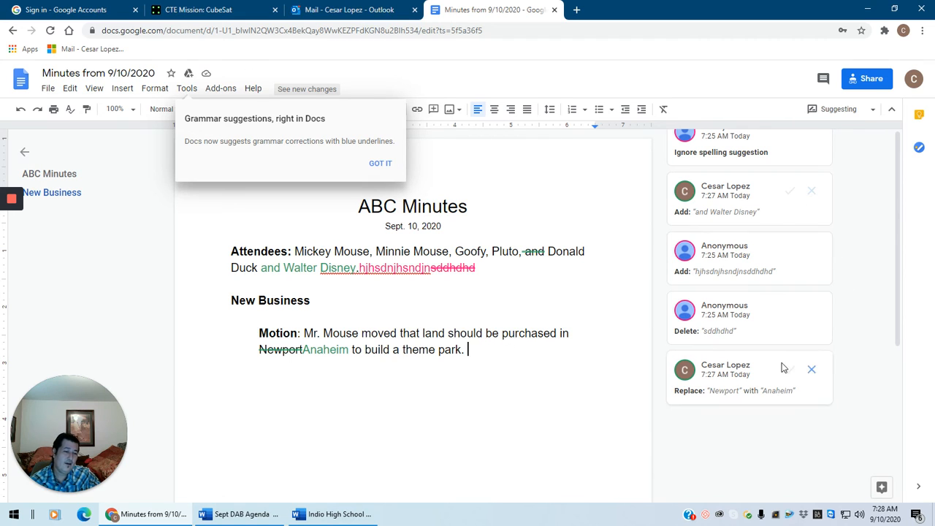
{"action": "left_click", "coordinate": [379, 165]}
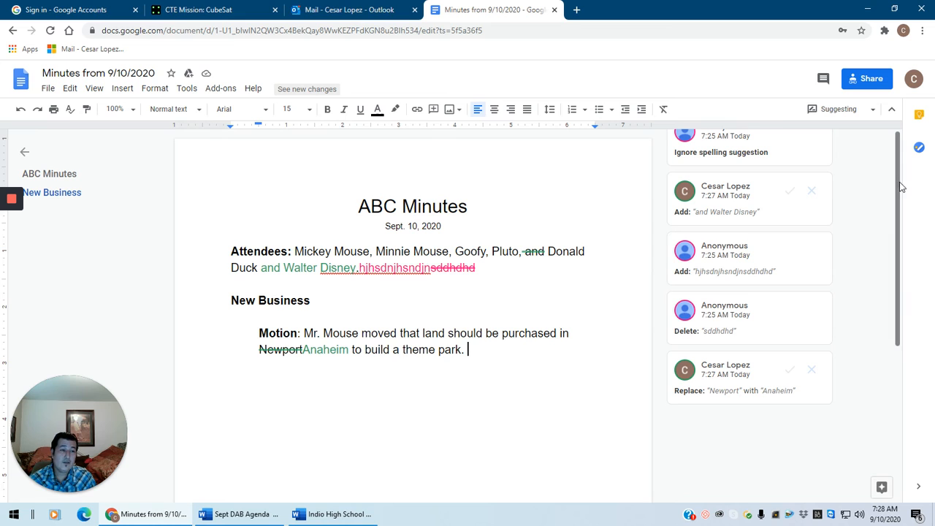
Sign out of the commenter's Google account from the document.
{"action": "left_click", "coordinate": [913, 82]}
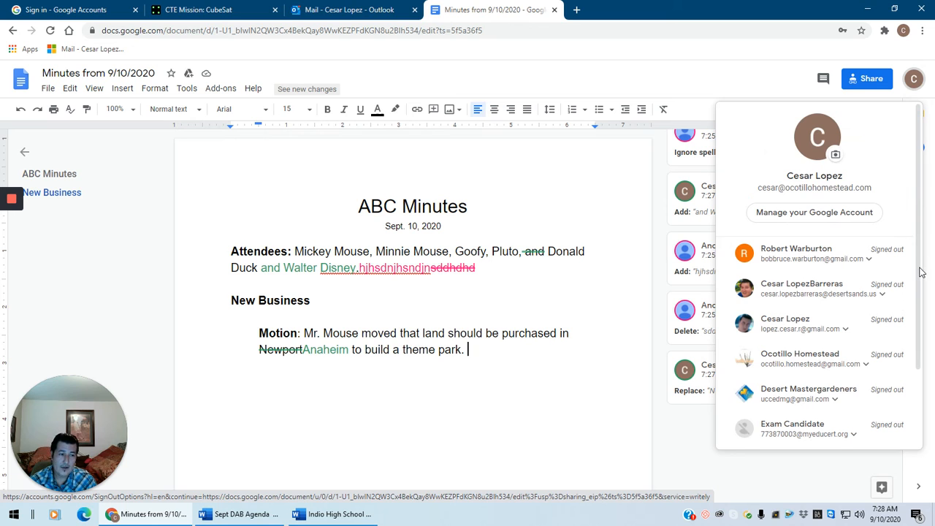
{"action": "scroll", "coordinate": [826, 329], "scroll_direction": "down", "scroll_amount": 2}
{"action": "left_click", "coordinate": [809, 407]}
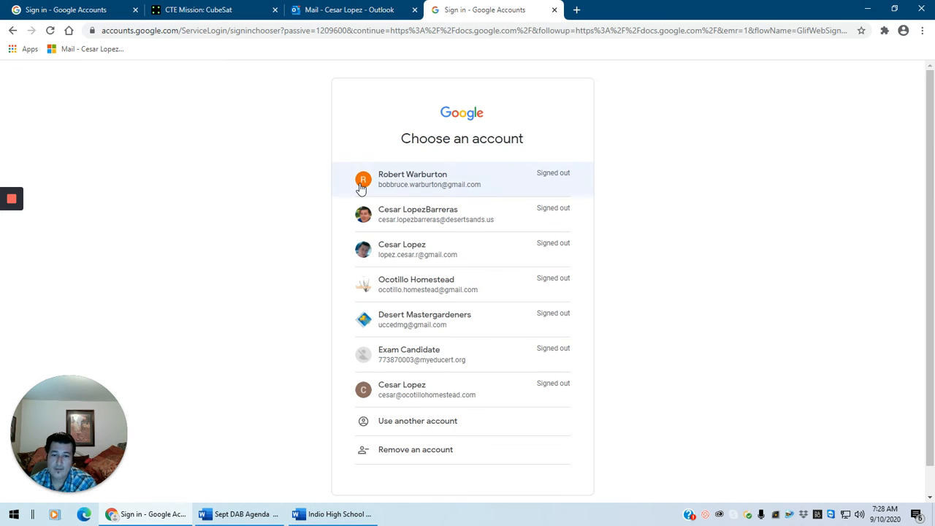
Sign in to Google with the Desert Mastergardeners account, entering the account password.
{"action": "left_click", "coordinate": [453, 327]}
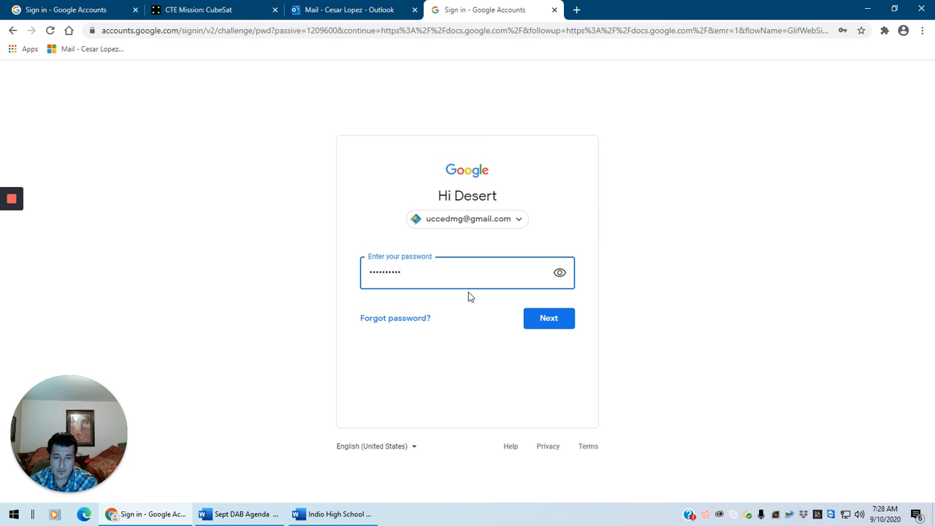
{"action": "key", "text": "ctrl+a"}
{"action": "key", "text": "BackSpace"}
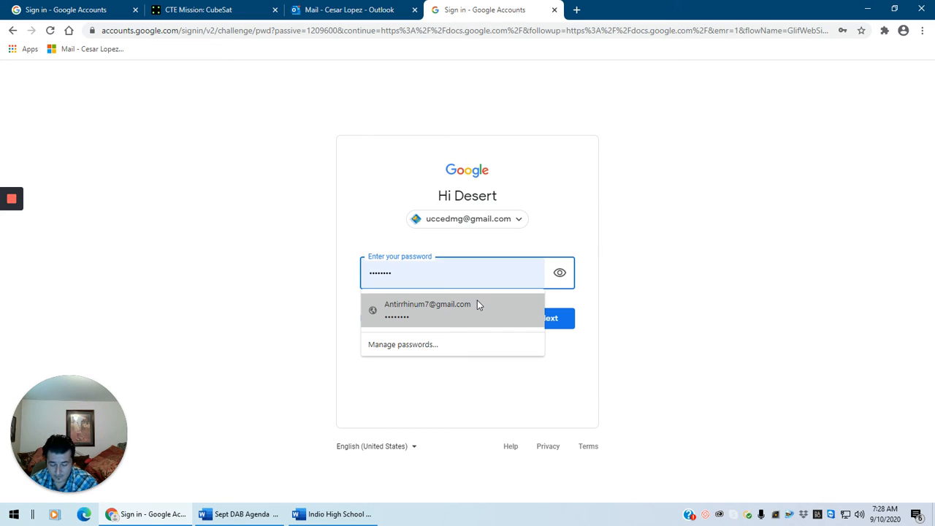
{"action": "type", "text": "••"}
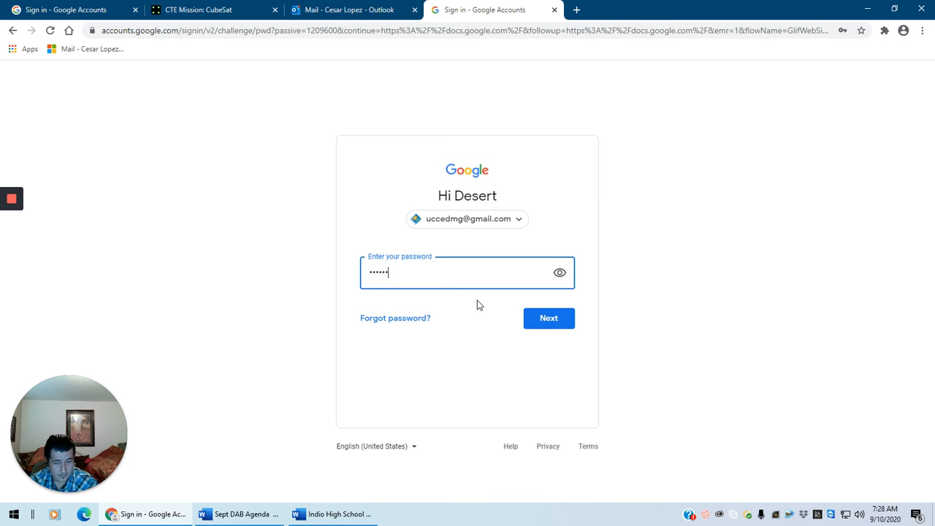
{"action": "key", "text": "Return"}
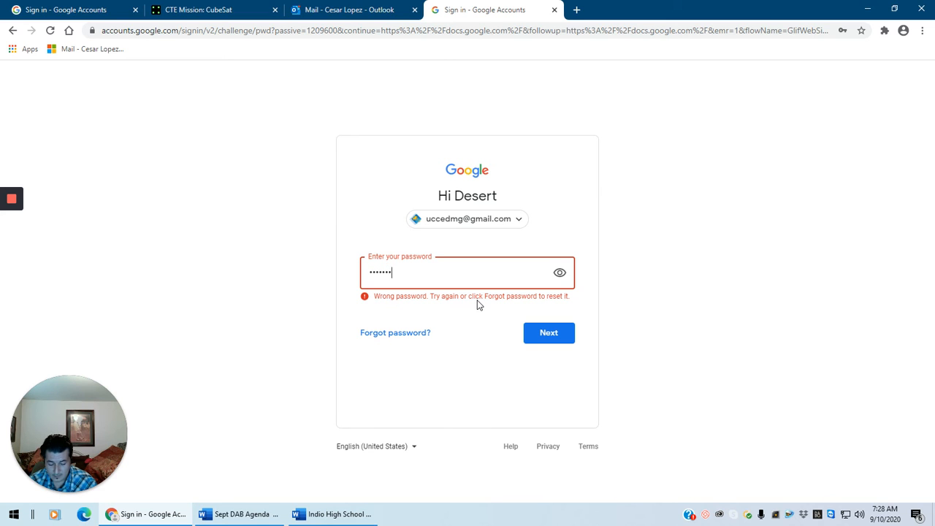
{"action": "type", "text": "••••••••••"}
{"action": "key", "text": "Return"}
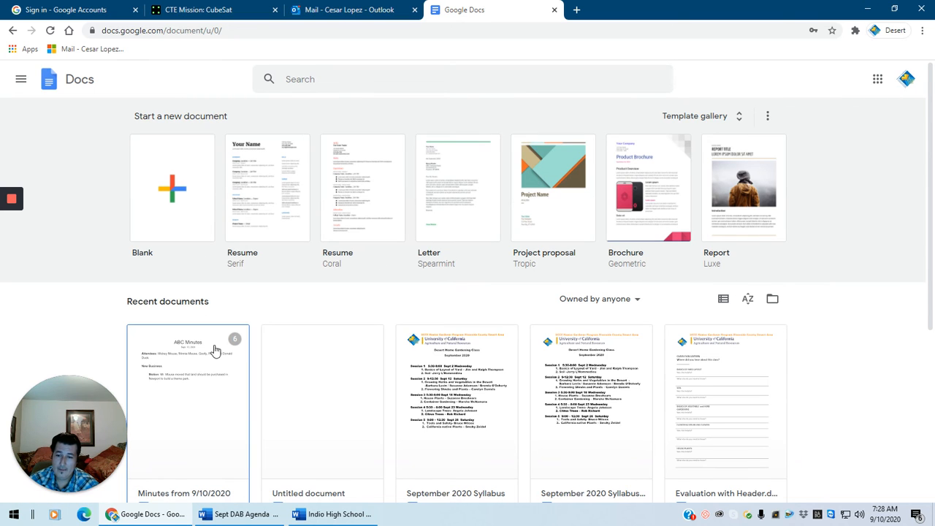
Open "Minutes from 9/10/2020" and reject the anonymous suggestions to ignore the spelling correction and add "hjhsdnjhsndjnsddhdhd".
{"action": "left_click", "coordinate": [205, 389]}
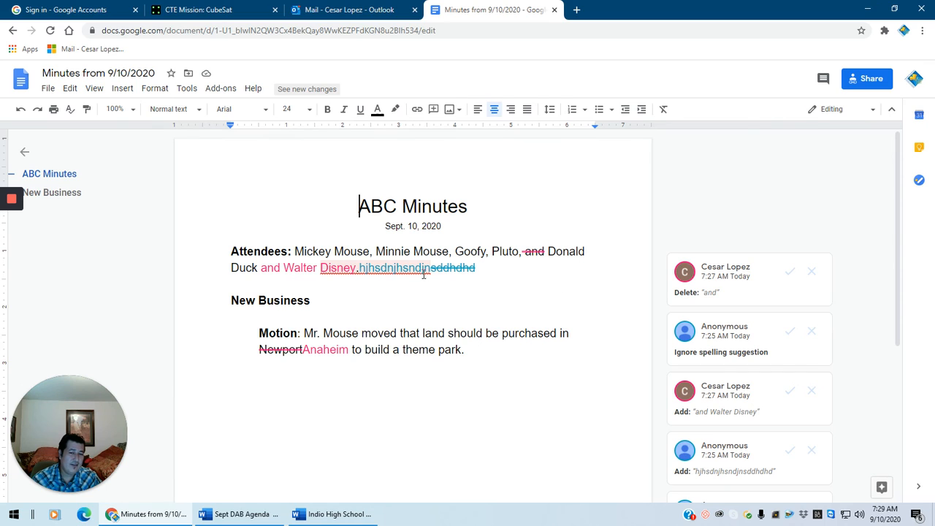
{"action": "left_click", "coordinate": [817, 332]}
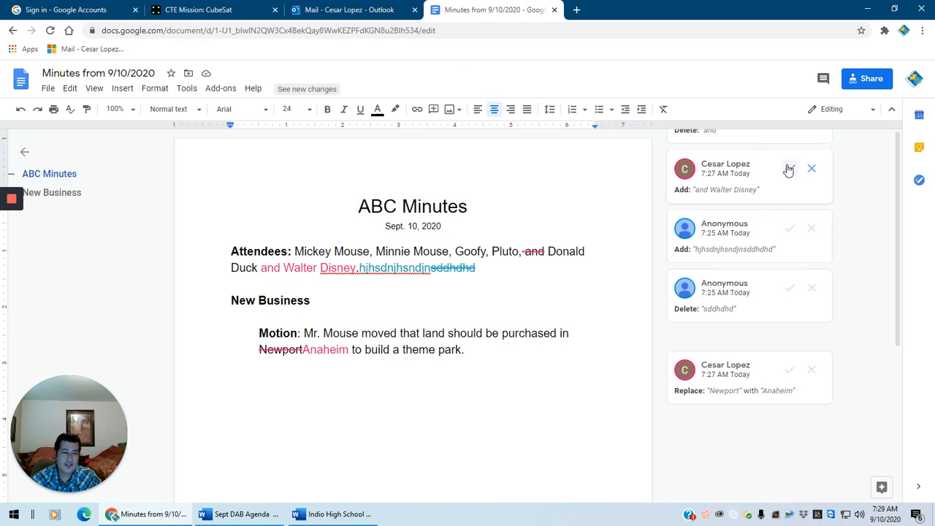
{"action": "left_click", "coordinate": [812, 229]}
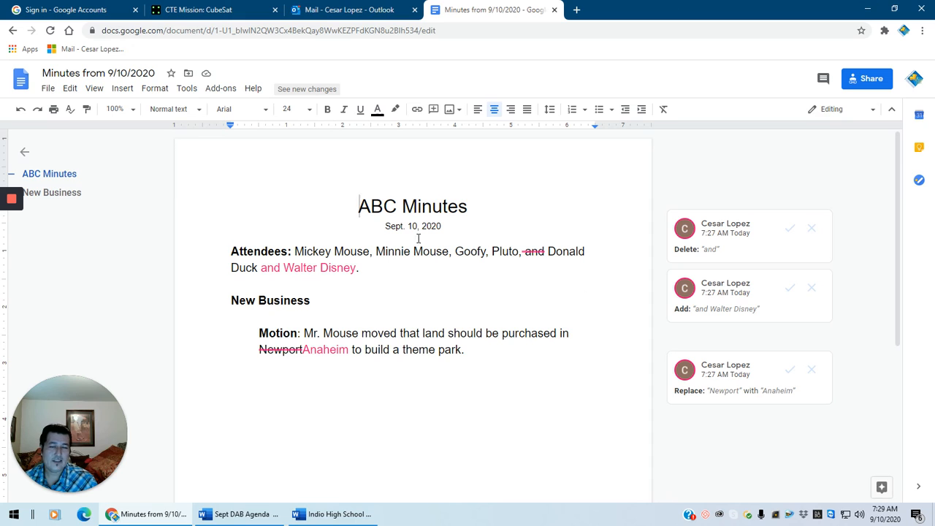
Review the new changes to the document, return to it, and accept the suggestion to add "and Walter Disney".
{"action": "left_click", "coordinate": [305, 90]}
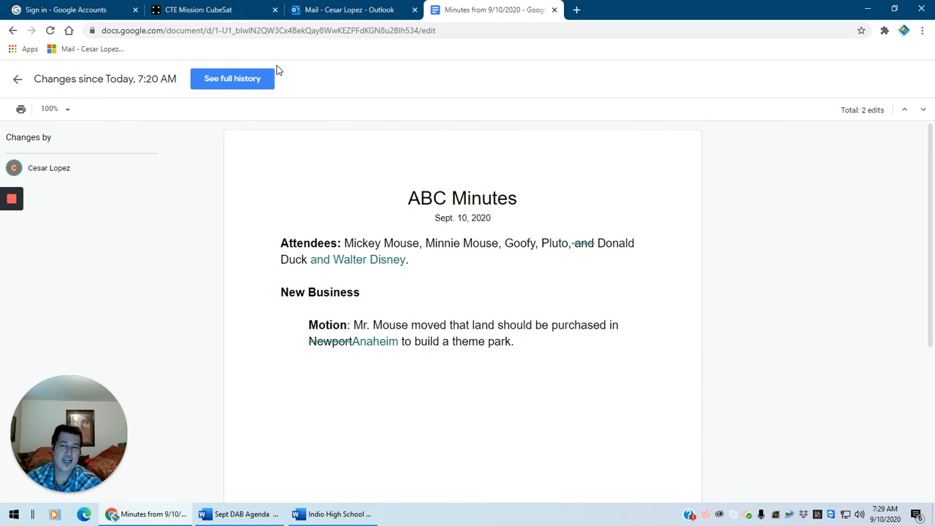
{"action": "left_click", "coordinate": [17, 78]}
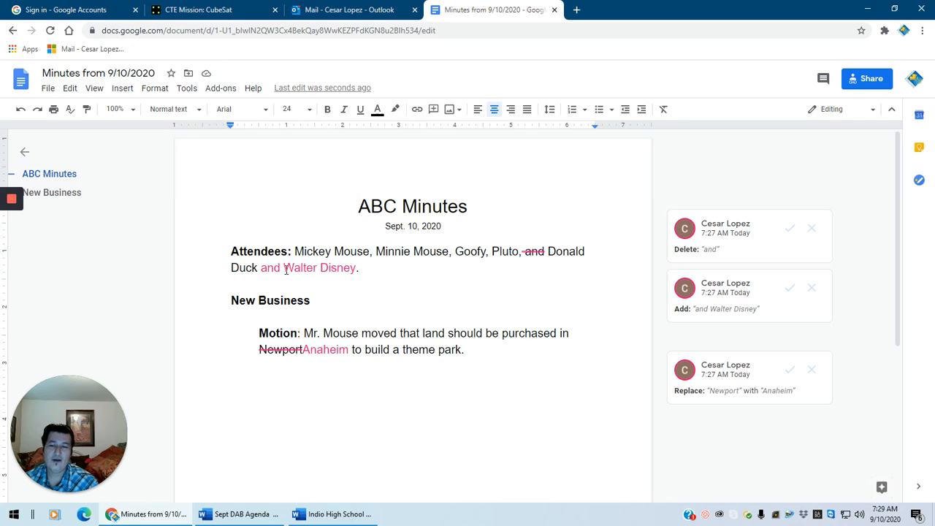
{"action": "left_click", "coordinate": [791, 289]}
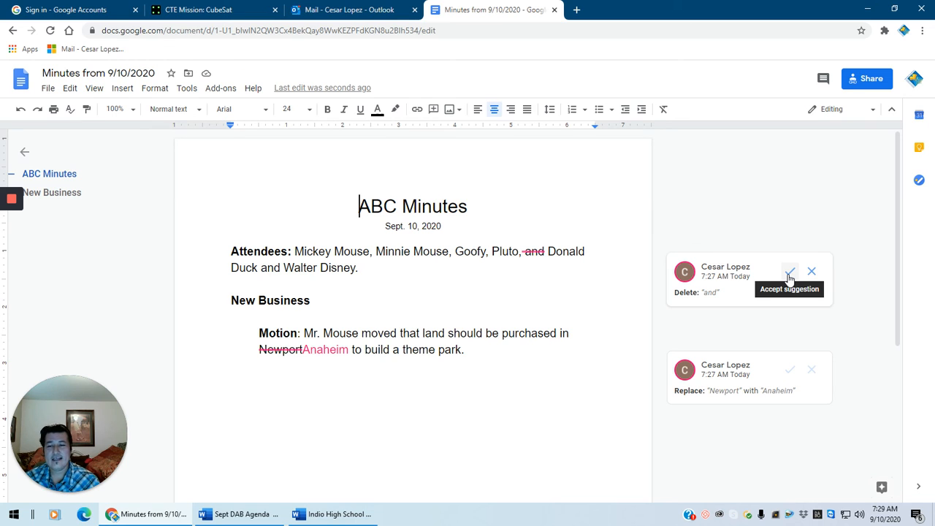
Accept the remaining suggestions to delete "and" before Donald Duck and to replace "Newport" with "Anaheim".
{"action": "left_click", "coordinate": [790, 274]}
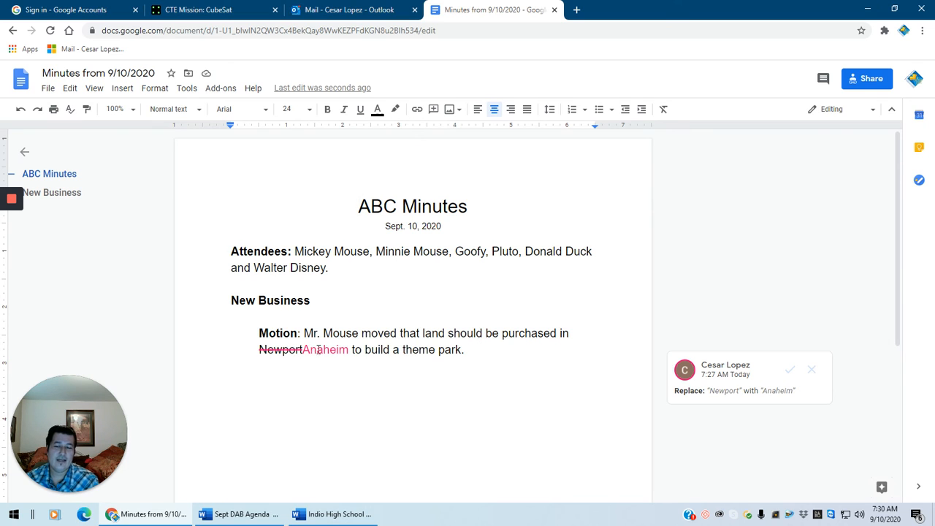
{"action": "left_click", "coordinate": [792, 371]}
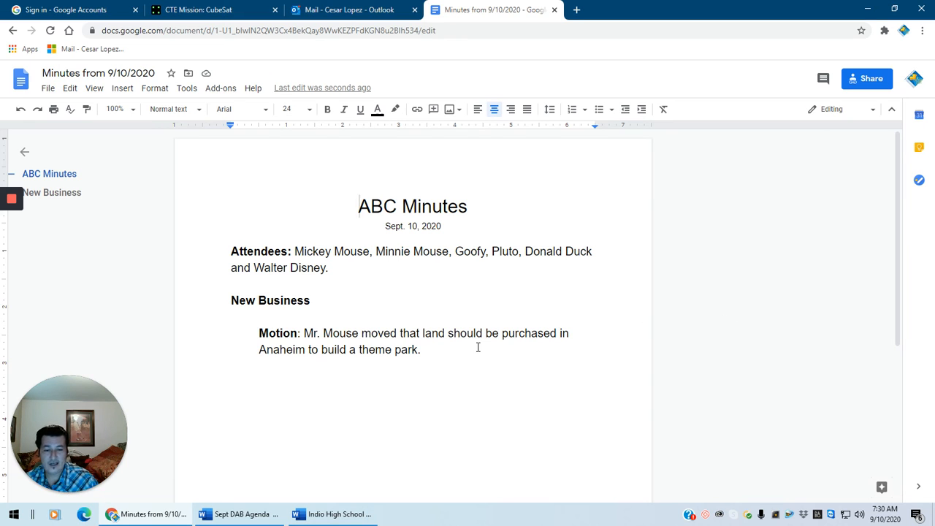
Change the sharing permissions to Editor for both the invited collaborator and anyone with the link.
{"action": "left_click", "coordinate": [875, 81]}
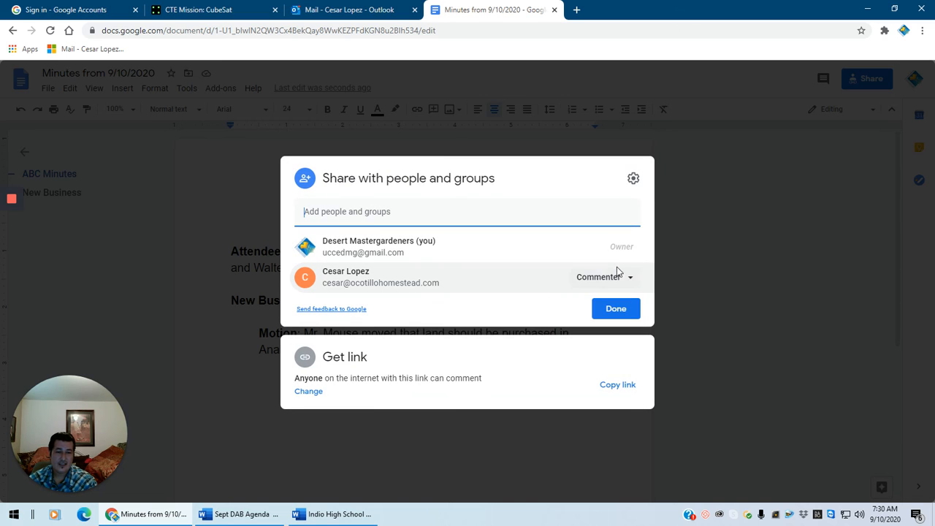
{"action": "left_click", "coordinate": [617, 280]}
{"action": "left_click", "coordinate": [616, 361]}
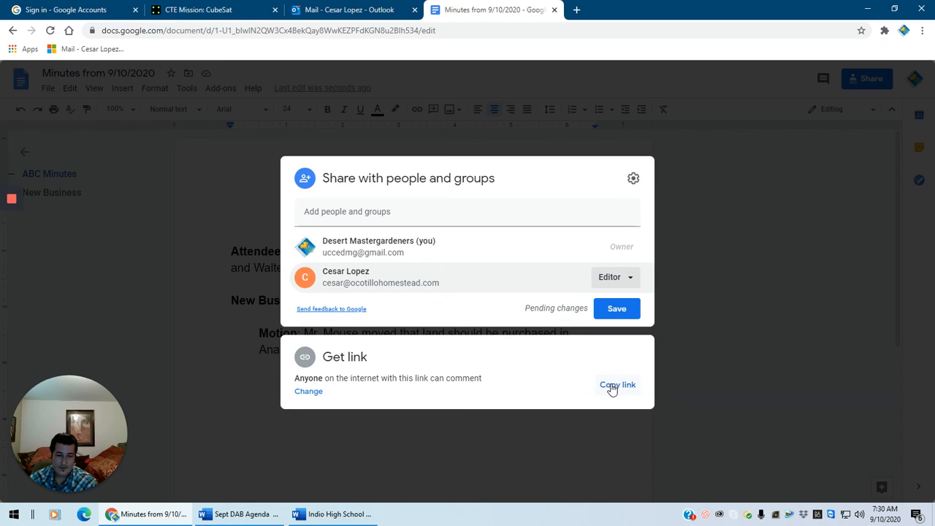
{"action": "left_click", "coordinate": [442, 379]}
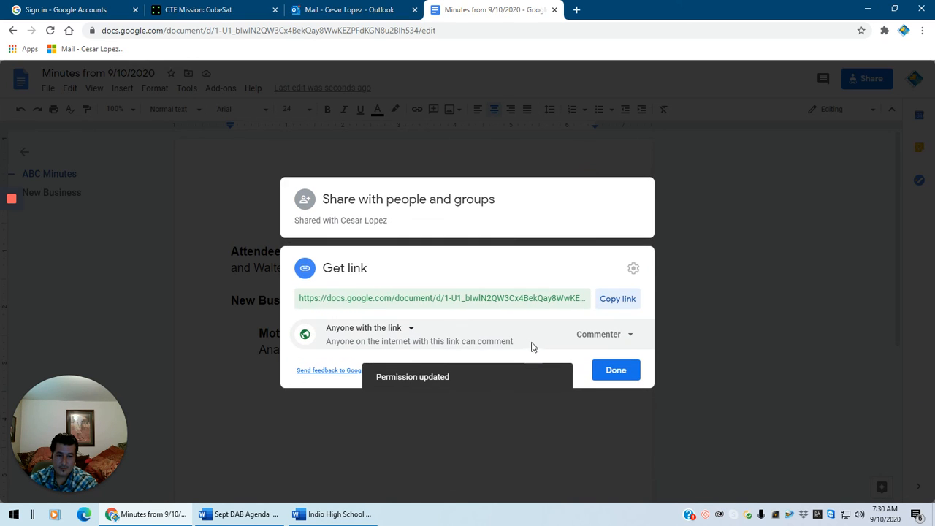
{"action": "left_click", "coordinate": [617, 334]}
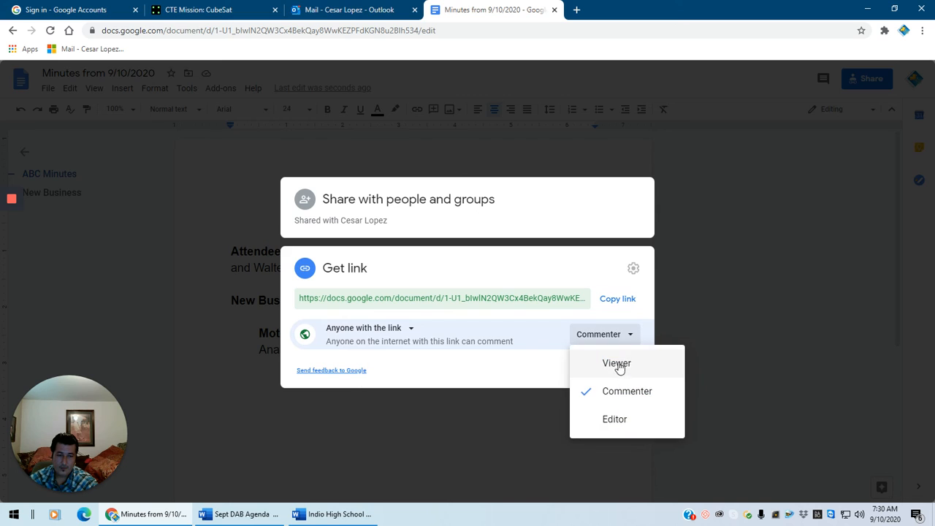
{"action": "left_click", "coordinate": [612, 418]}
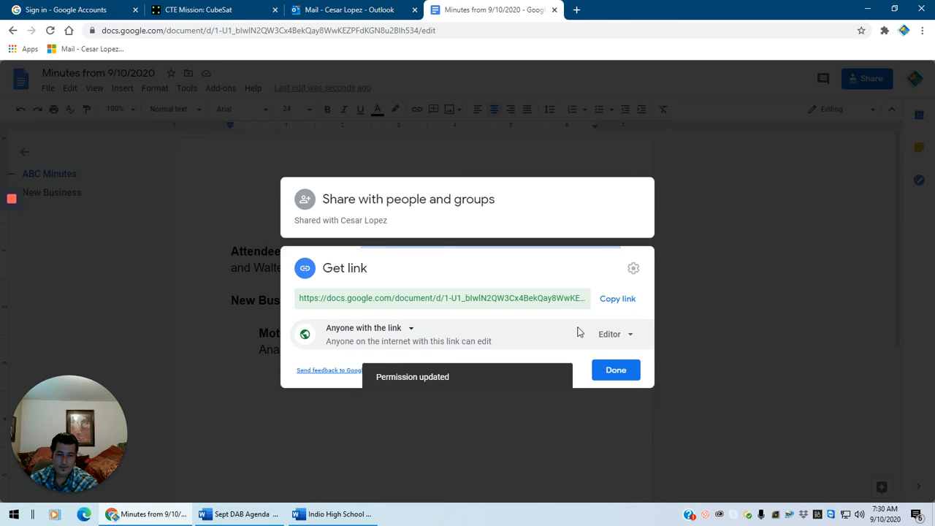
{"action": "left_click", "coordinate": [400, 211]}
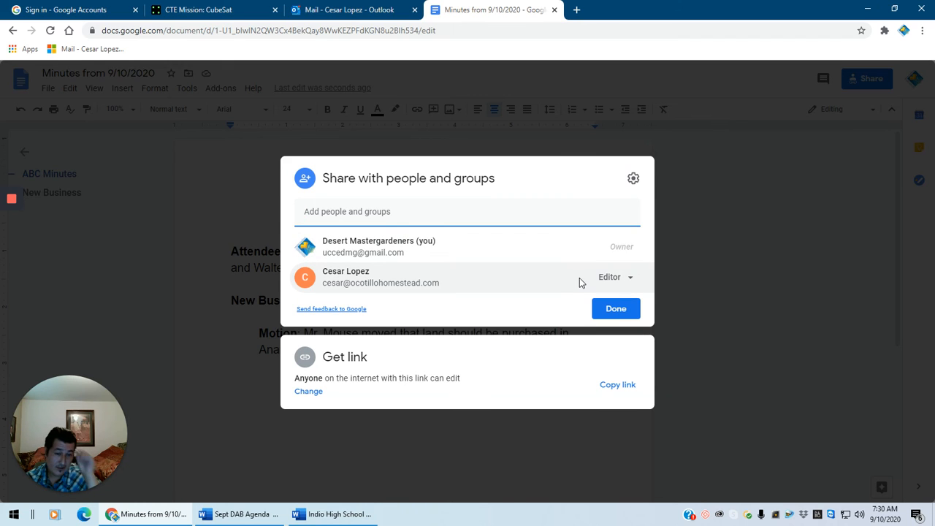
{"action": "left_click", "coordinate": [615, 308]}
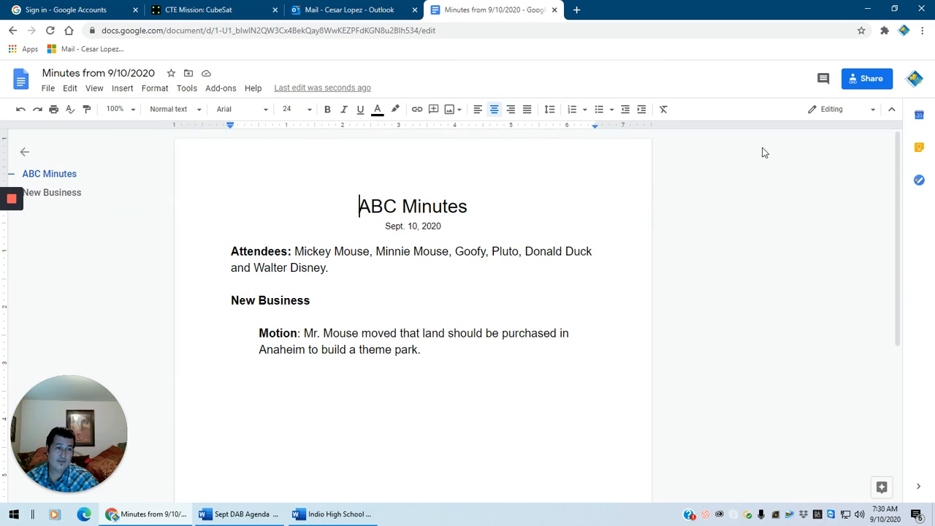
Sign out of the document owner's Google account.
{"action": "left_click", "coordinate": [913, 80]}
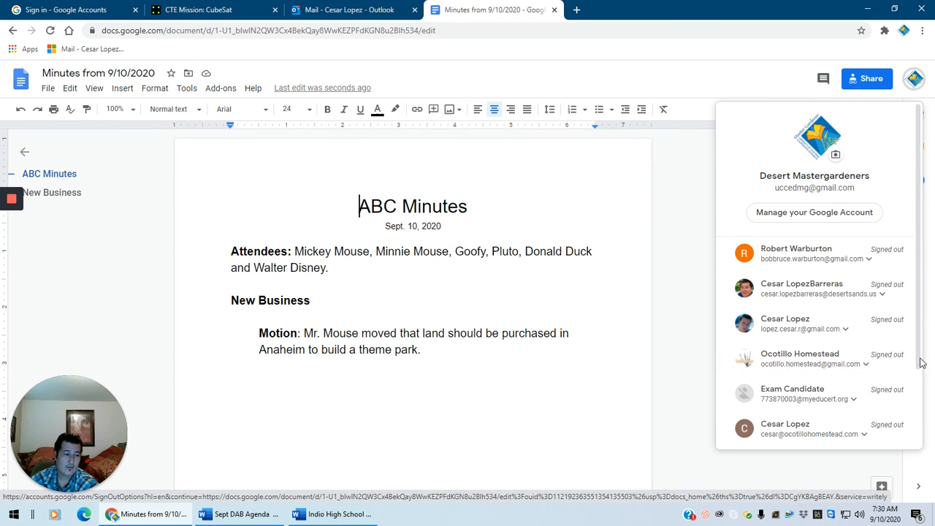
{"action": "scroll", "coordinate": [922, 363], "scroll_direction": "down", "scroll_amount": 3}
{"action": "left_click", "coordinate": [828, 404]}
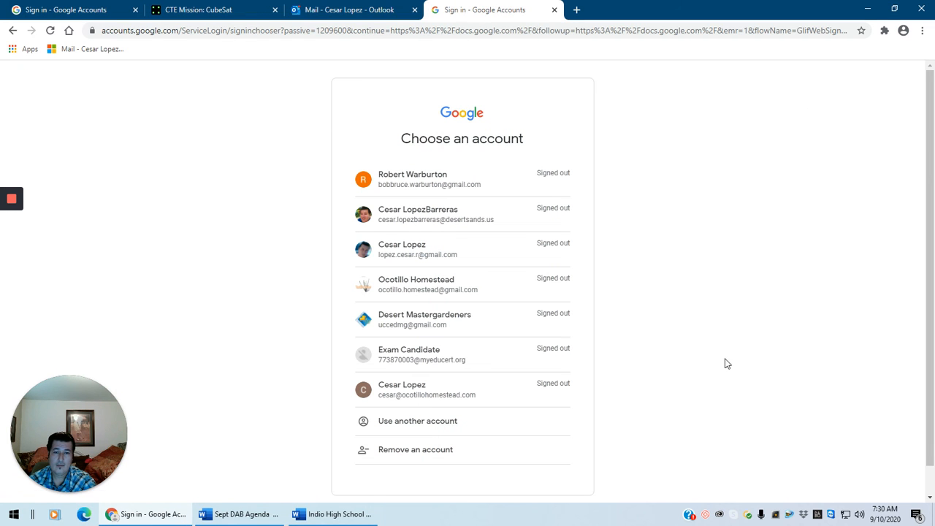
Switch to Outlook, read the email about resolved comments and suggestions, and open "Minutes from 9/10/2020" from the invitation email.
{"action": "left_click", "coordinate": [380, 14]}
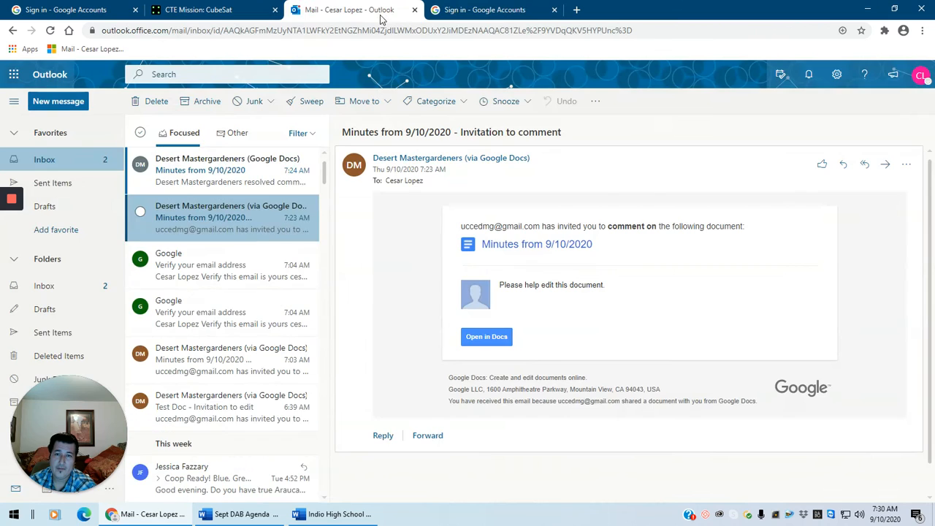
{"action": "left_click", "coordinate": [199, 164]}
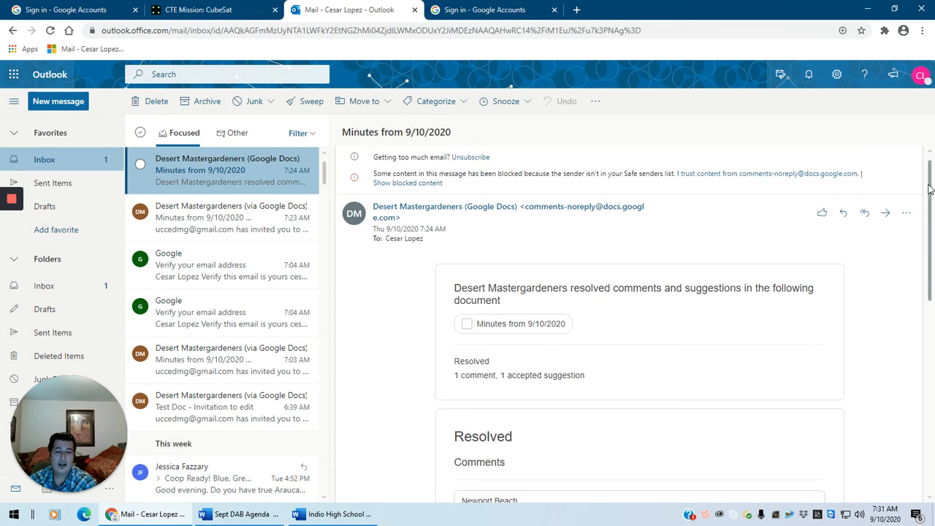
{"action": "mouse_move", "coordinate": [931, 185]}
{"action": "left_mouse_down"}
{"action": "mouse_move", "coordinate": [929, 388]}
{"action": "mouse_move", "coordinate": [930, 199]}
{"action": "mouse_move", "coordinate": [929, 212]}
{"action": "mouse_move", "coordinate": [917, 173]}
{"action": "left_mouse_up"}
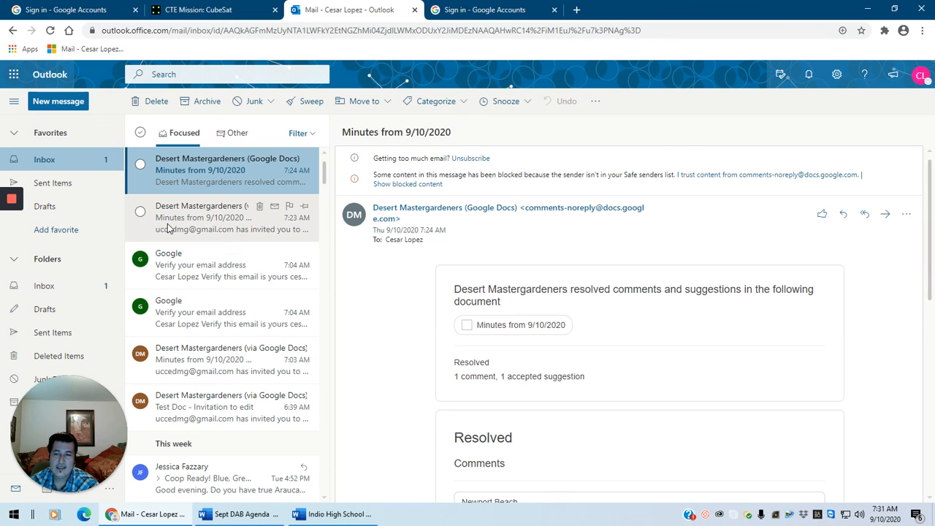
{"action": "left_click", "coordinate": [199, 222]}
{"action": "left_click", "coordinate": [494, 336]}
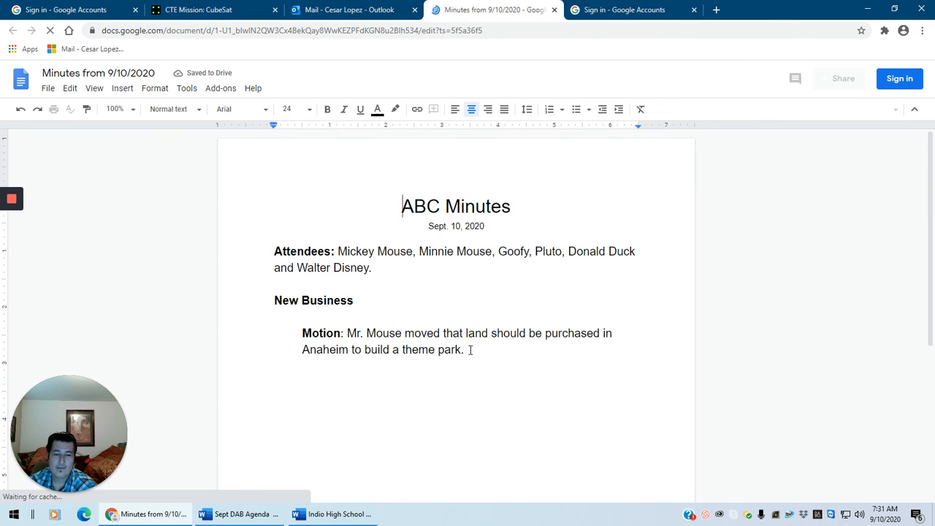
Extend the end of the motion after "theme park" with "to be named Disneyland.".
{"action": "left_click", "coordinate": [470, 350]}
{"action": "key", "text": "BackSpace"}
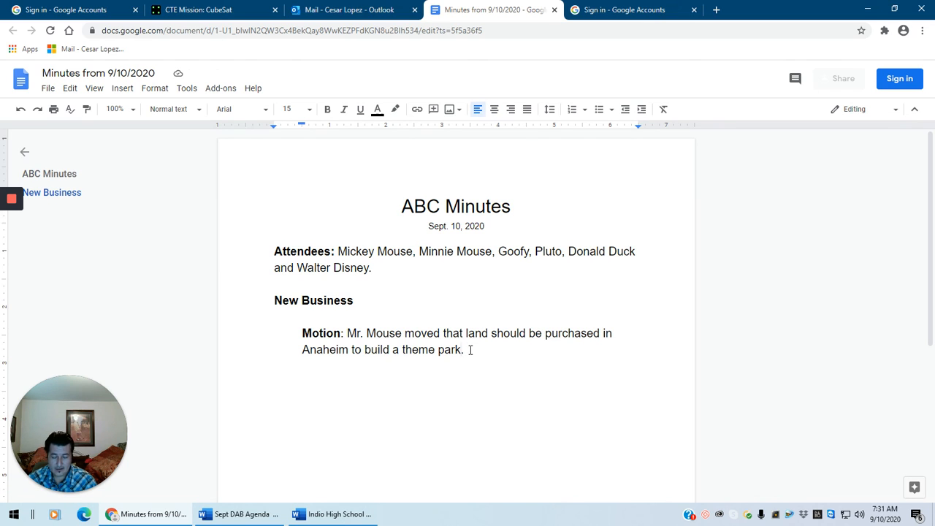
{"action": "type", "text": "t"}
{"action": "type", "text": "o b"}
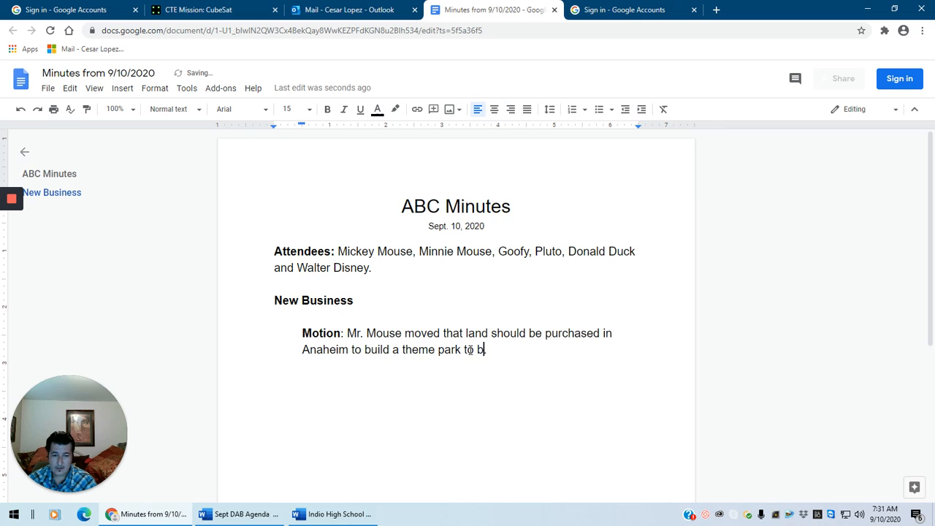
{"action": "type", "text": "e named Dis"}
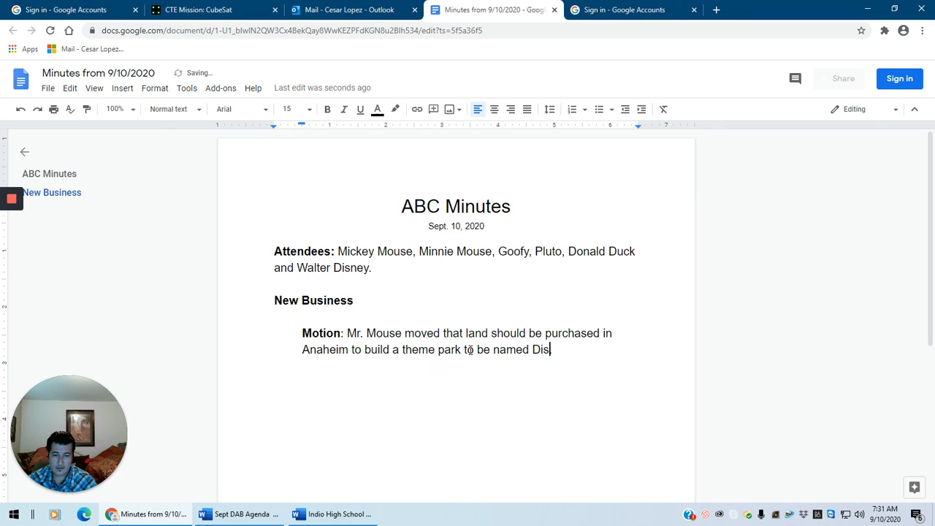
{"action": "type", "text": "neyla"}
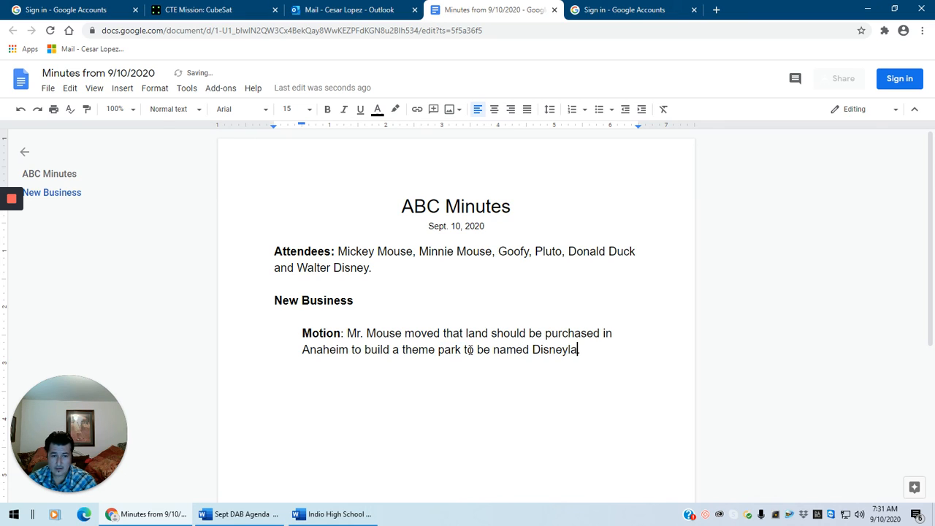
{"action": "type", "text": "nd."}
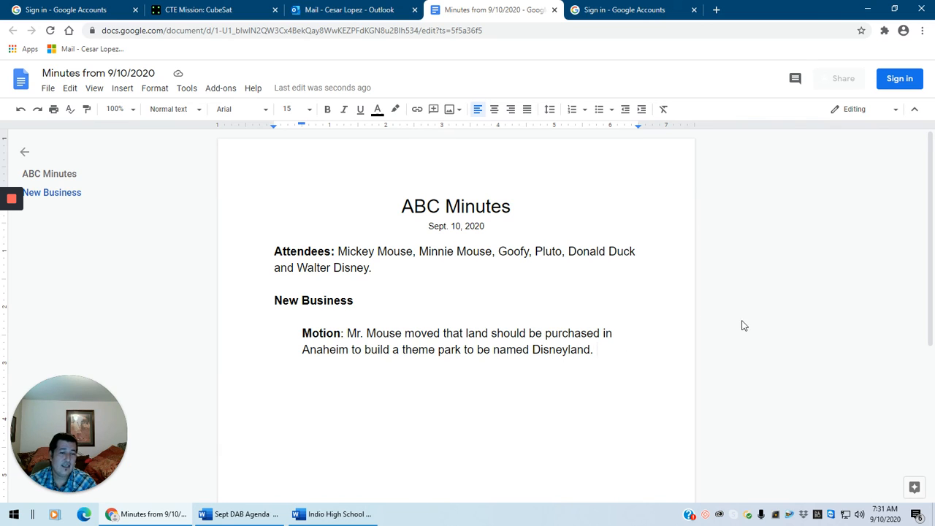
Switch the document from direct editing to Suggesting mode.
{"action": "left_click", "coordinate": [890, 116]}
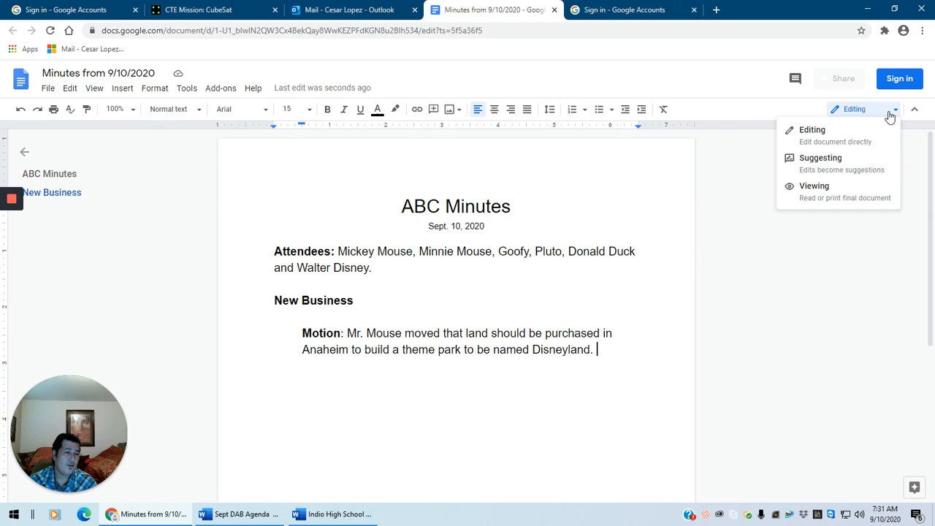
{"action": "left_click", "coordinate": [834, 160]}
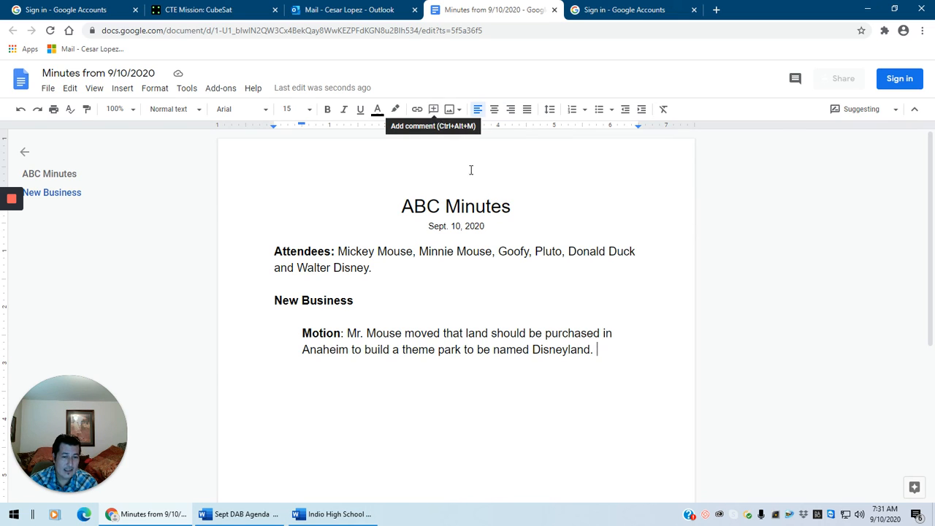
{"action": "left_click_drag", "start_coordinate": [593, 351], "coordinate": [531, 351]}
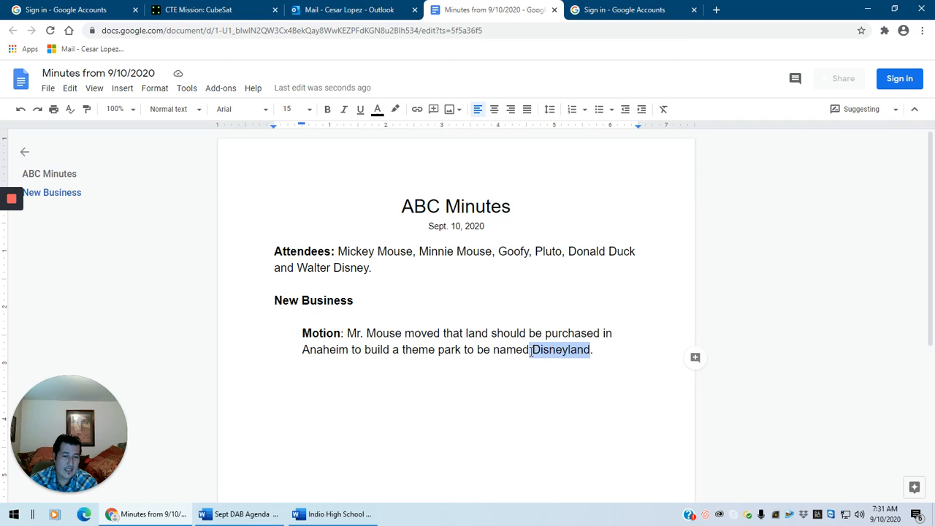
{"action": "left_click", "coordinate": [432, 111]}
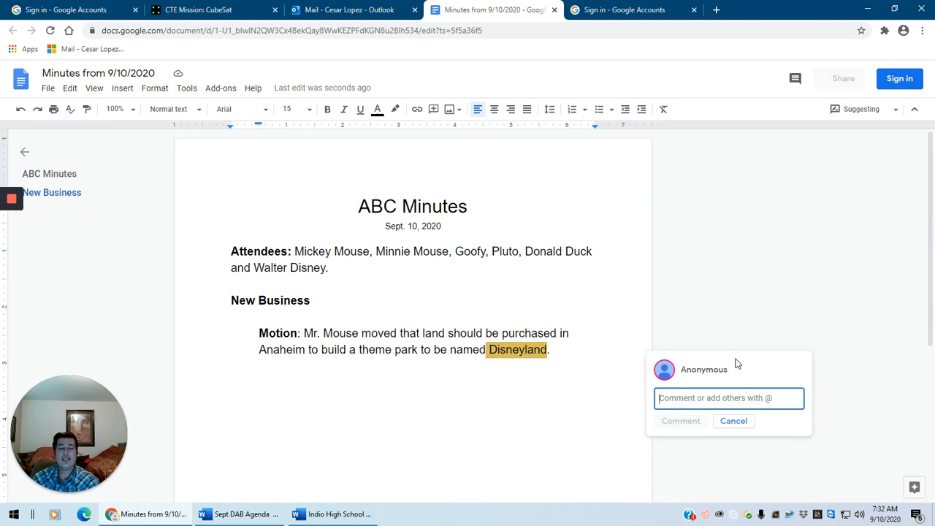
{"action": "left_click", "coordinate": [735, 423]}
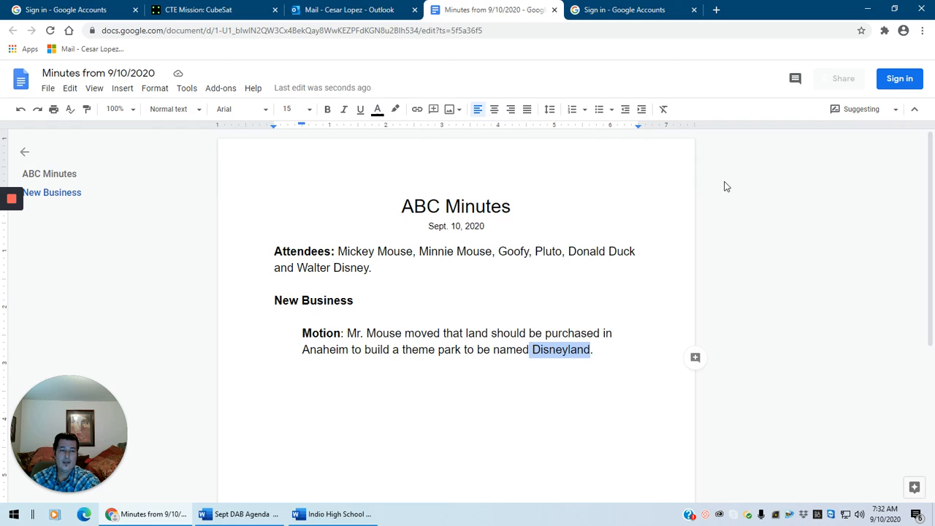
{"action": "left_click", "coordinate": [634, 355]}
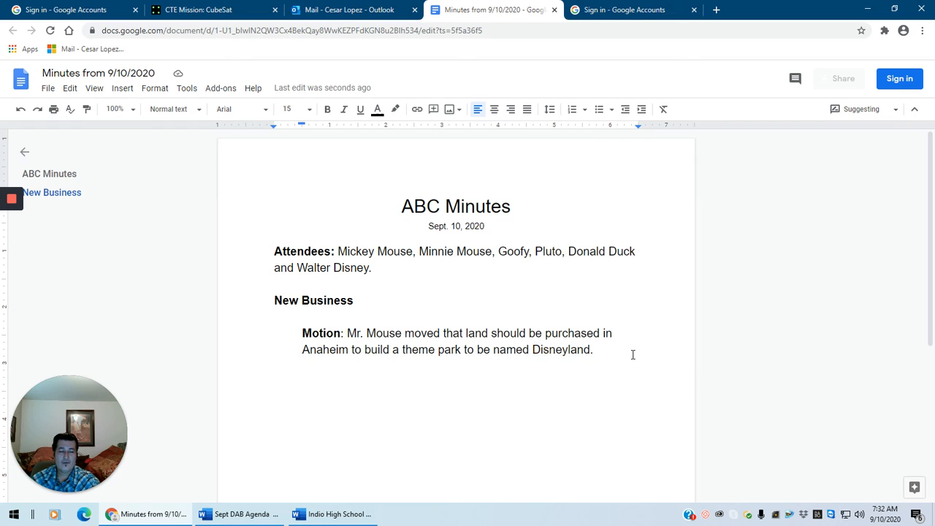